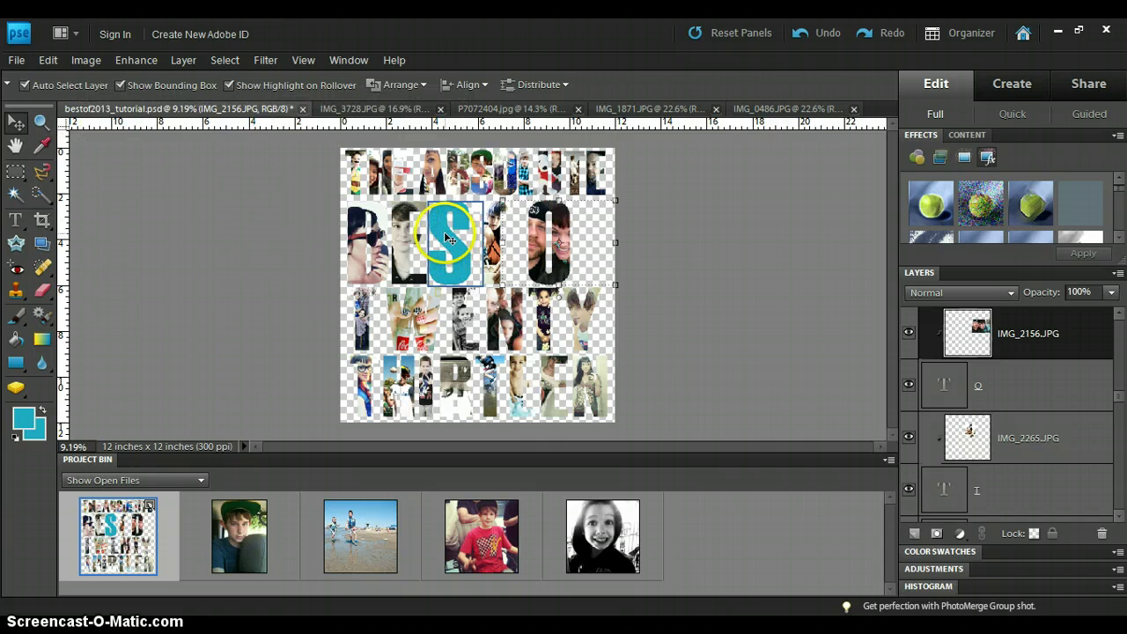
Select the teal S letter's layer on the canvas
{"action": "left_click", "coordinate": [509, 243]}
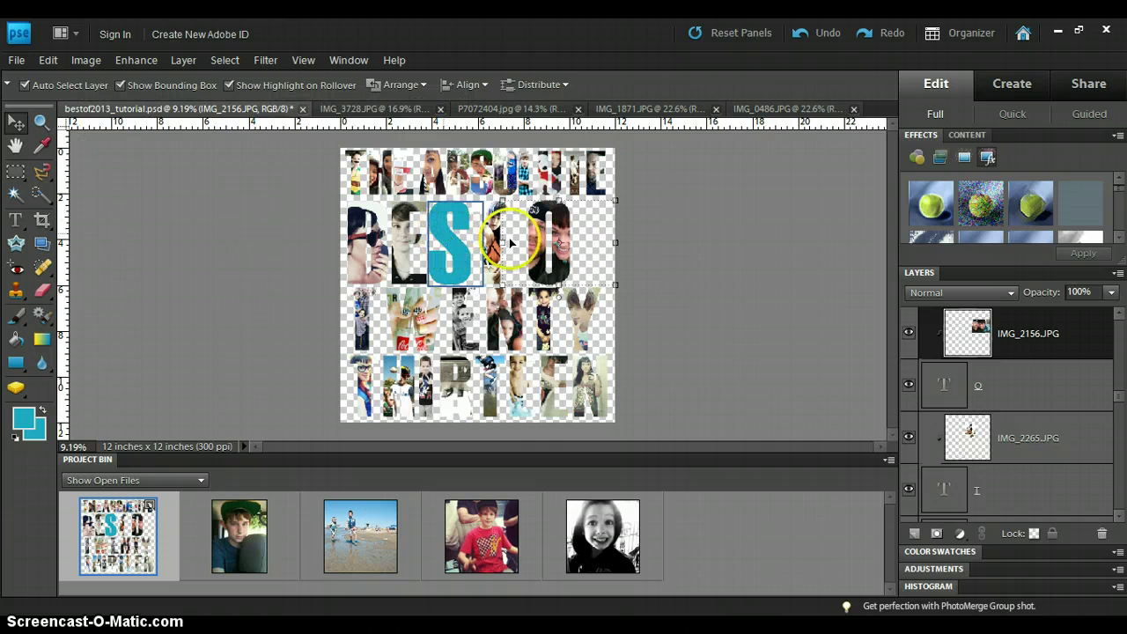
{"action": "left_click", "coordinate": [440, 227]}
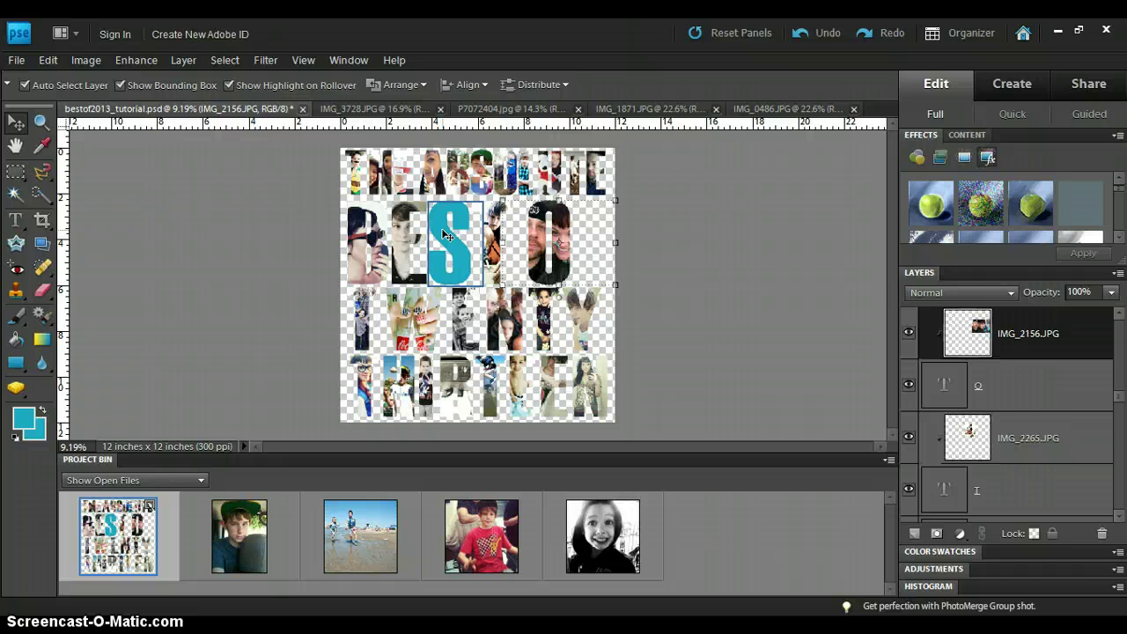
{"action": "left_click", "coordinate": [446, 235]}
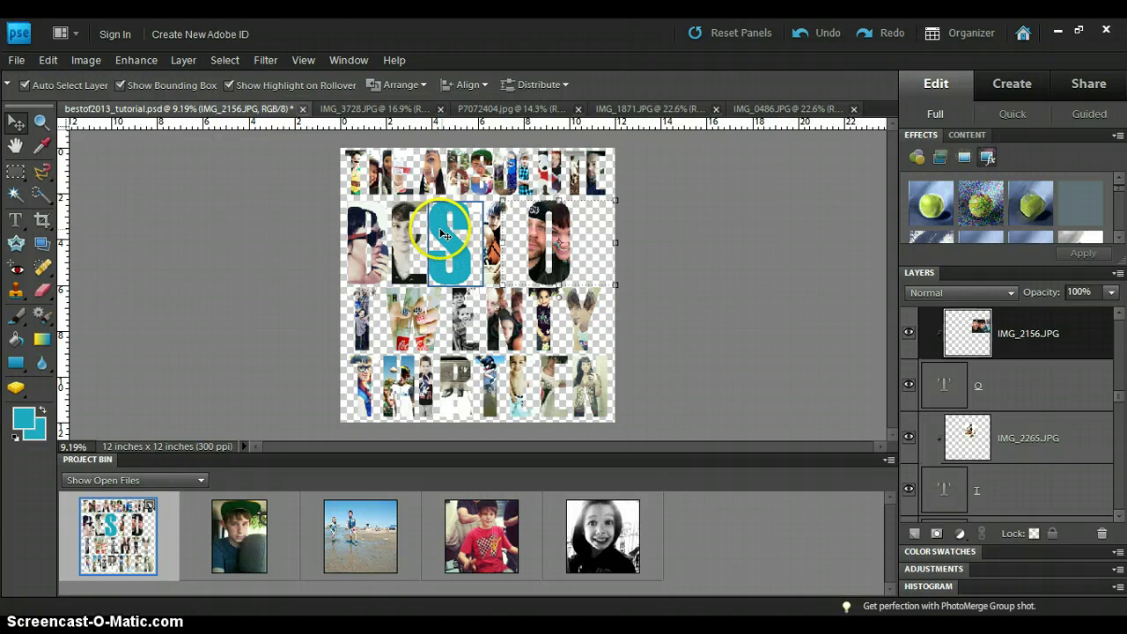
{"action": "left_click", "coordinate": [445, 236]}
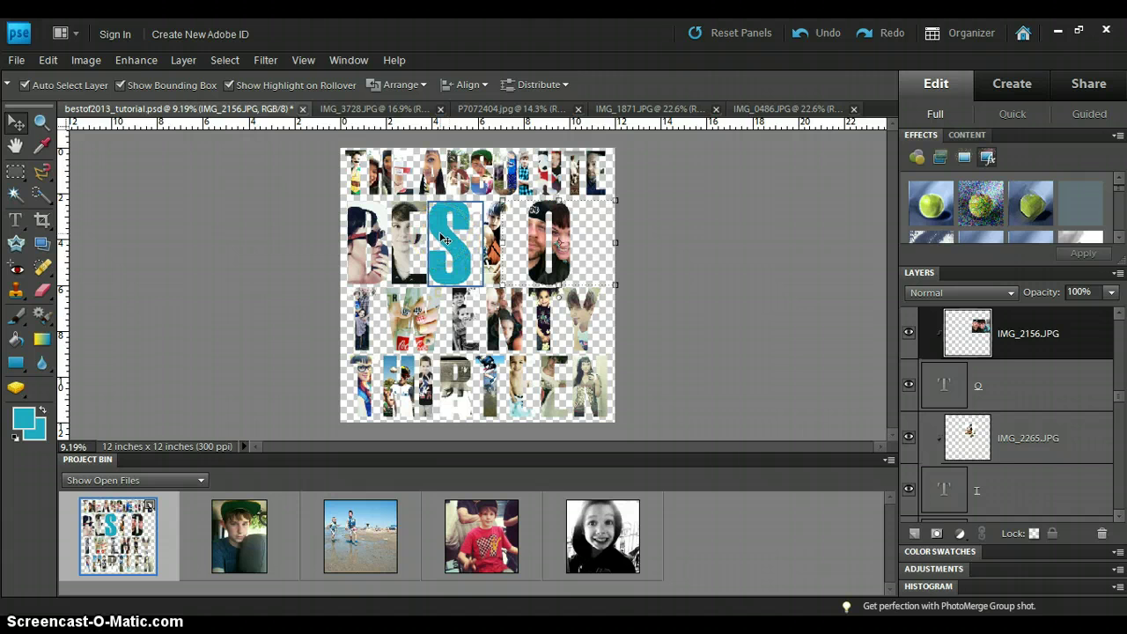
{"action": "left_click", "coordinate": [446, 238]}
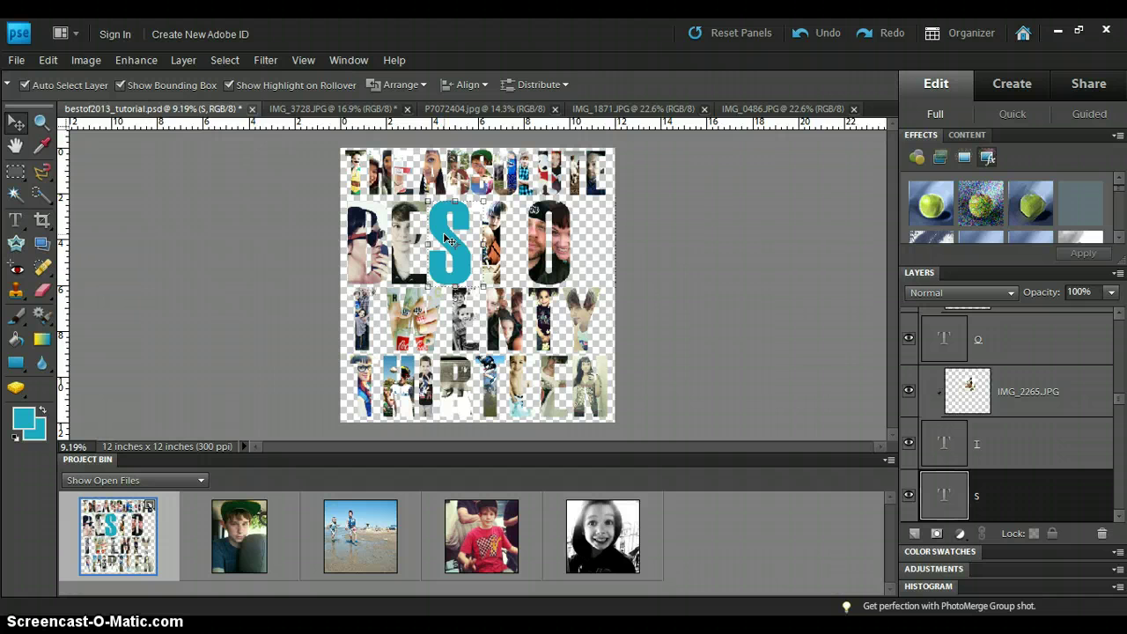
{"action": "left_click", "coordinate": [398, 224]}
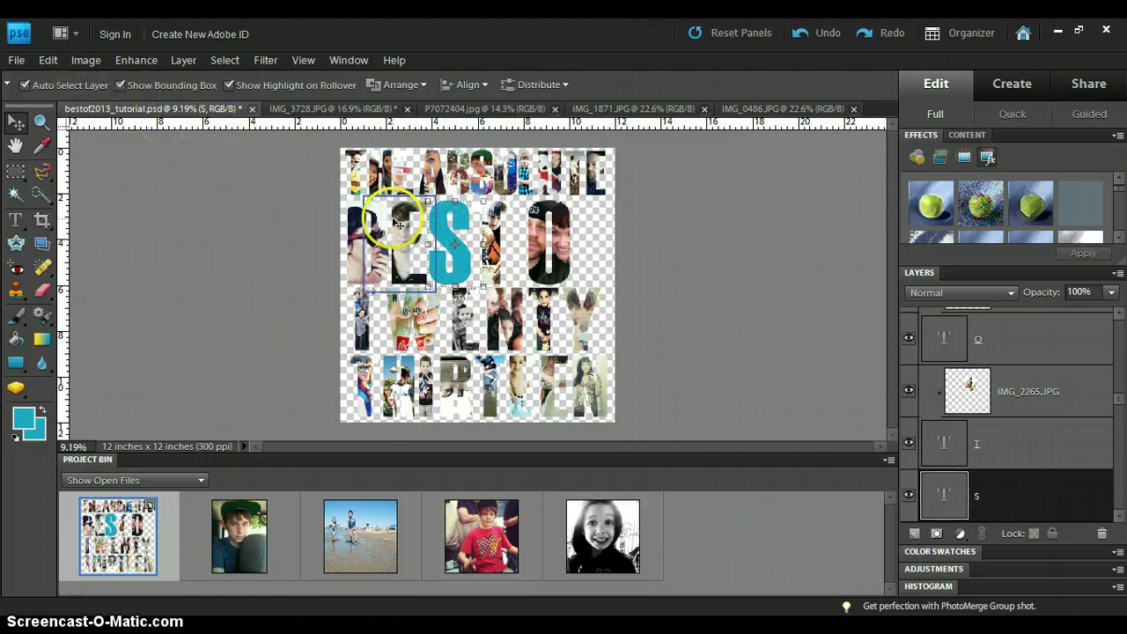
Check the Type tool font setting, keeping Haettenschweiler
{"action": "left_click", "coordinate": [16, 219]}
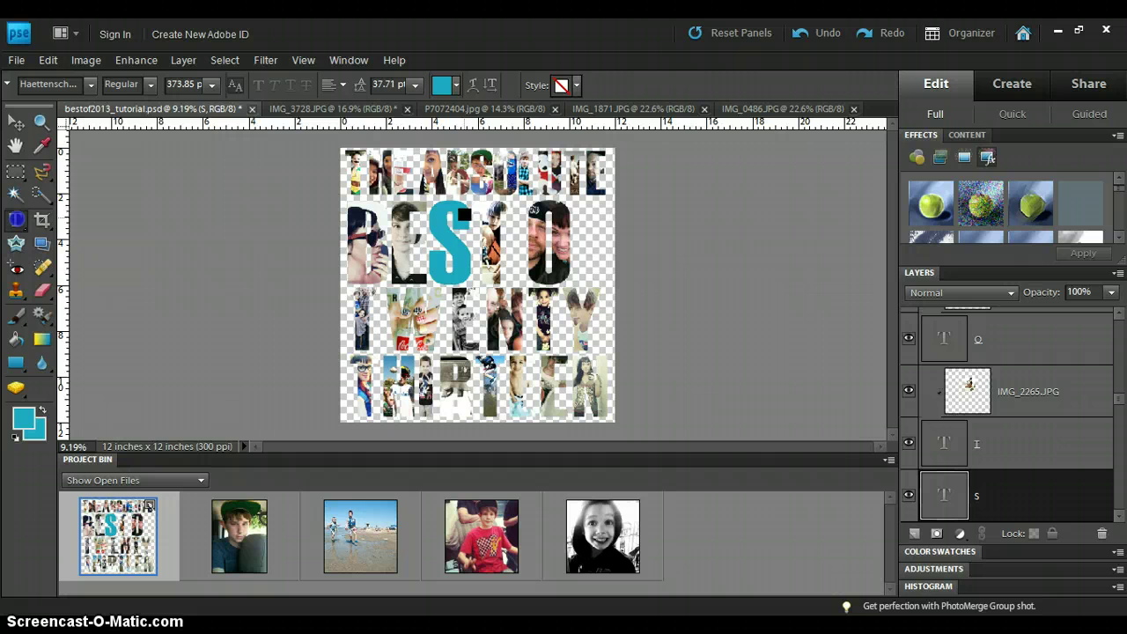
{"action": "left_click", "coordinate": [72, 83]}
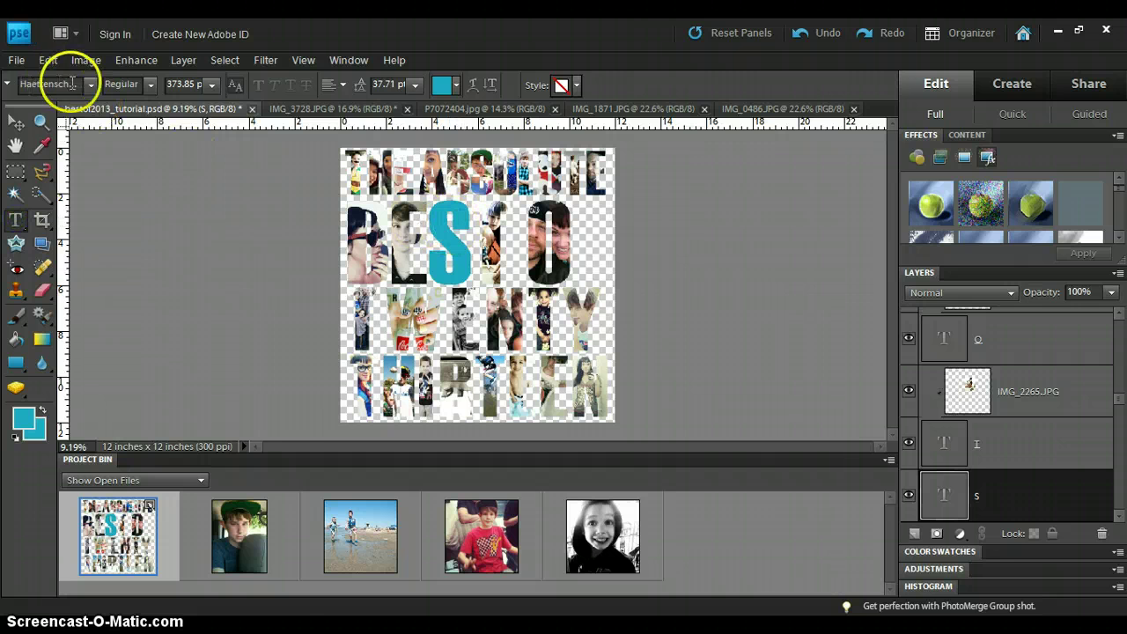
{"action": "left_click", "coordinate": [90, 83]}
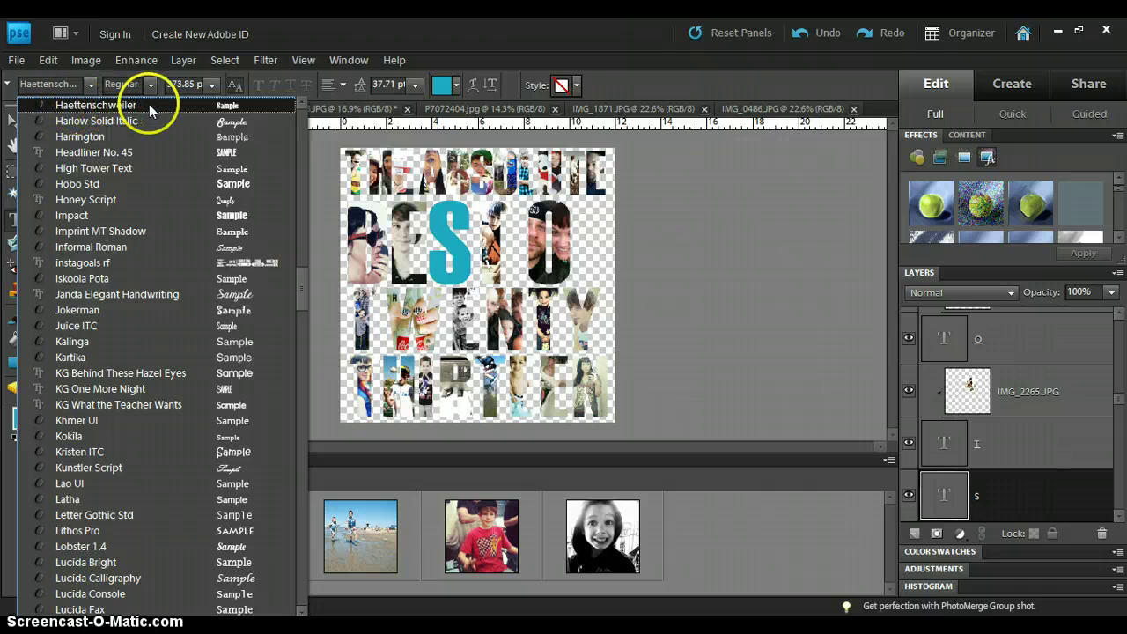
{"action": "left_click", "coordinate": [90, 84]}
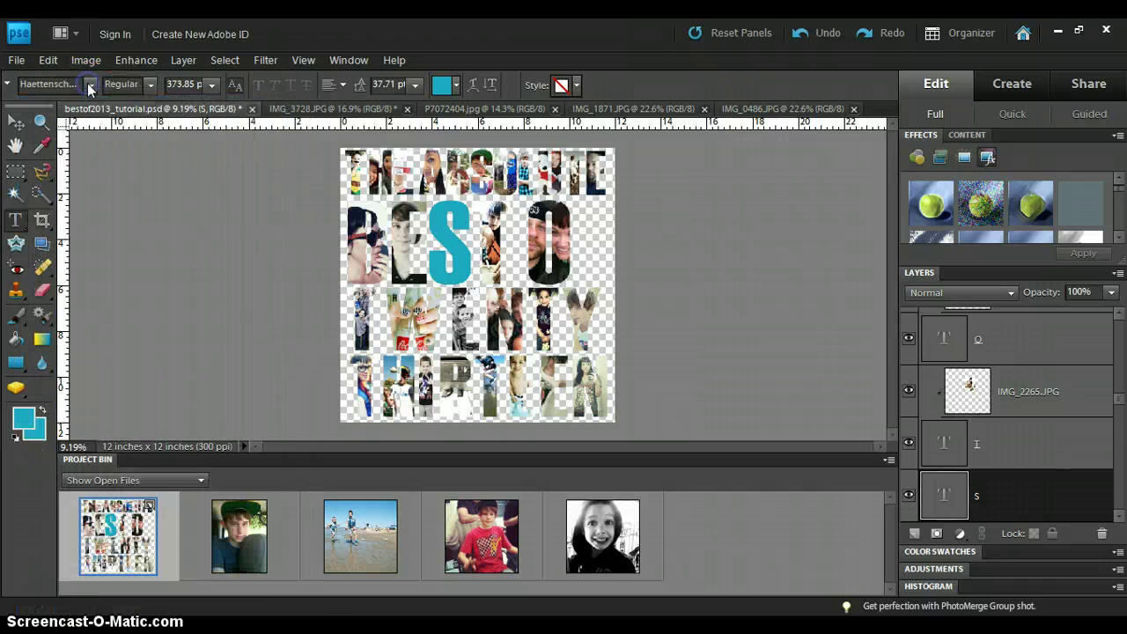
{"action": "left_click", "coordinate": [460, 234]}
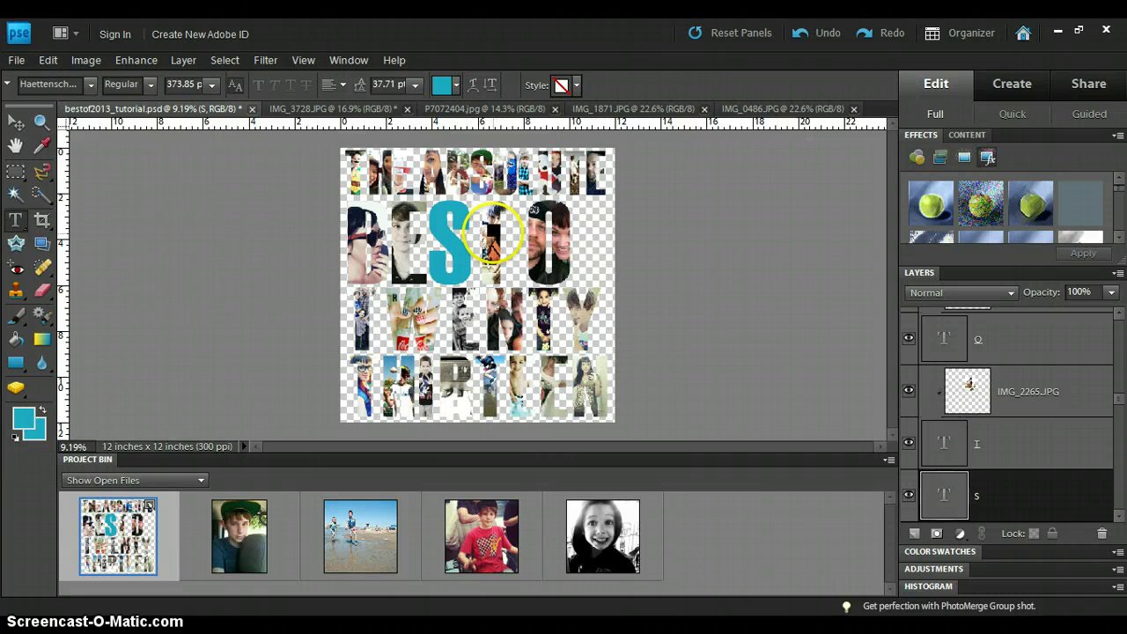
{"action": "left_click", "coordinate": [449, 236]}
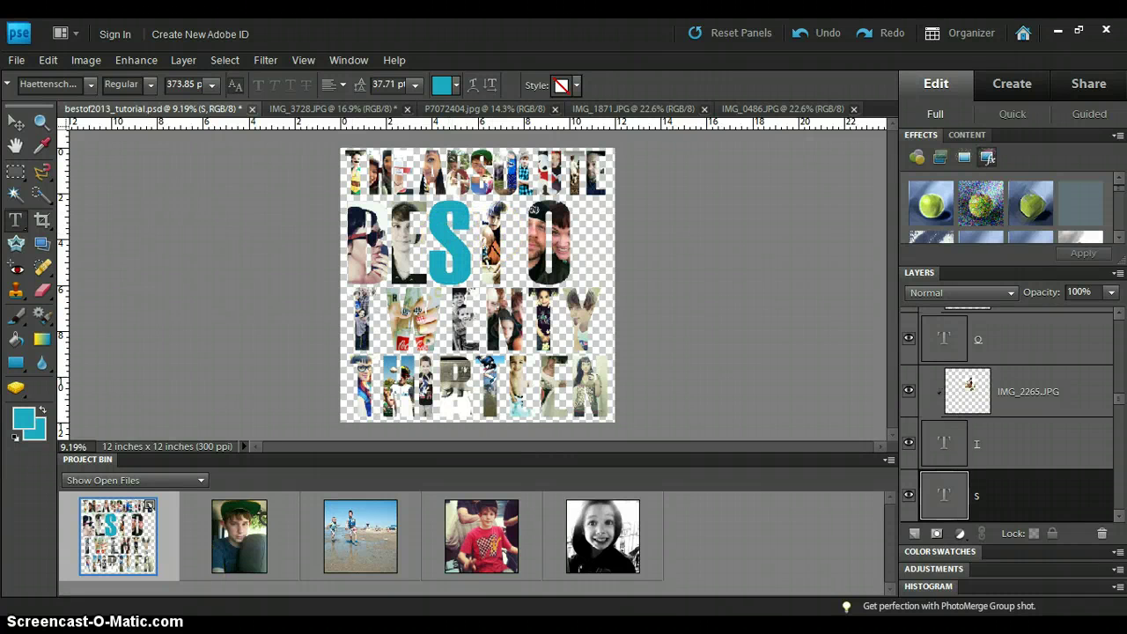
{"action": "left_click", "coordinate": [452, 236]}
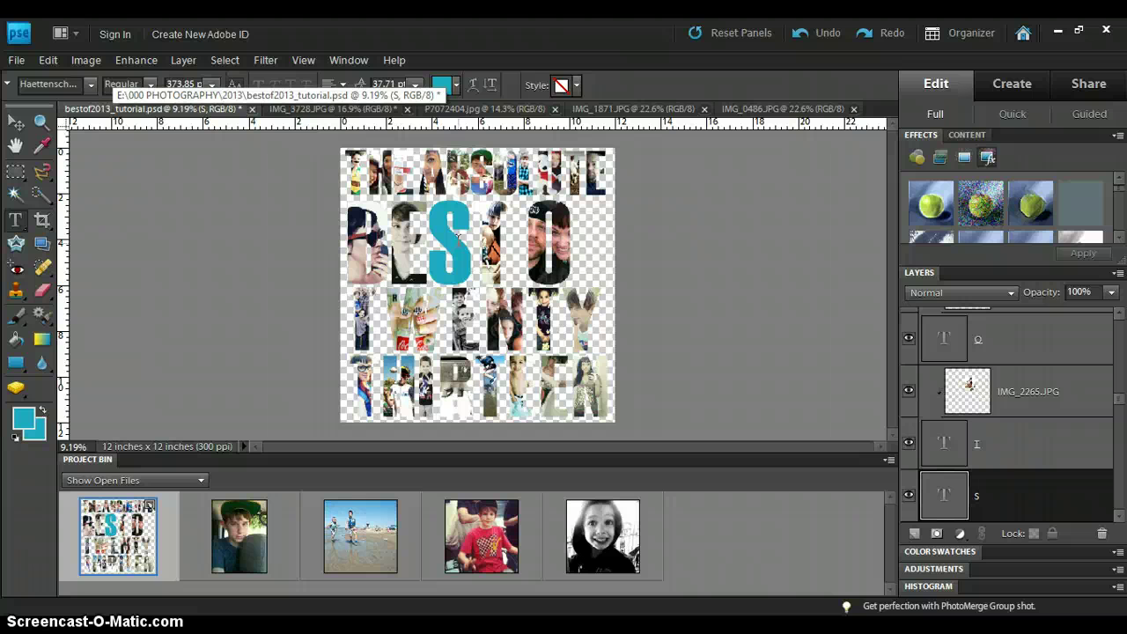
Duplicate the S layer and drag the copy past the O at the second row's end
{"action": "left_click", "coordinate": [998, 507]}
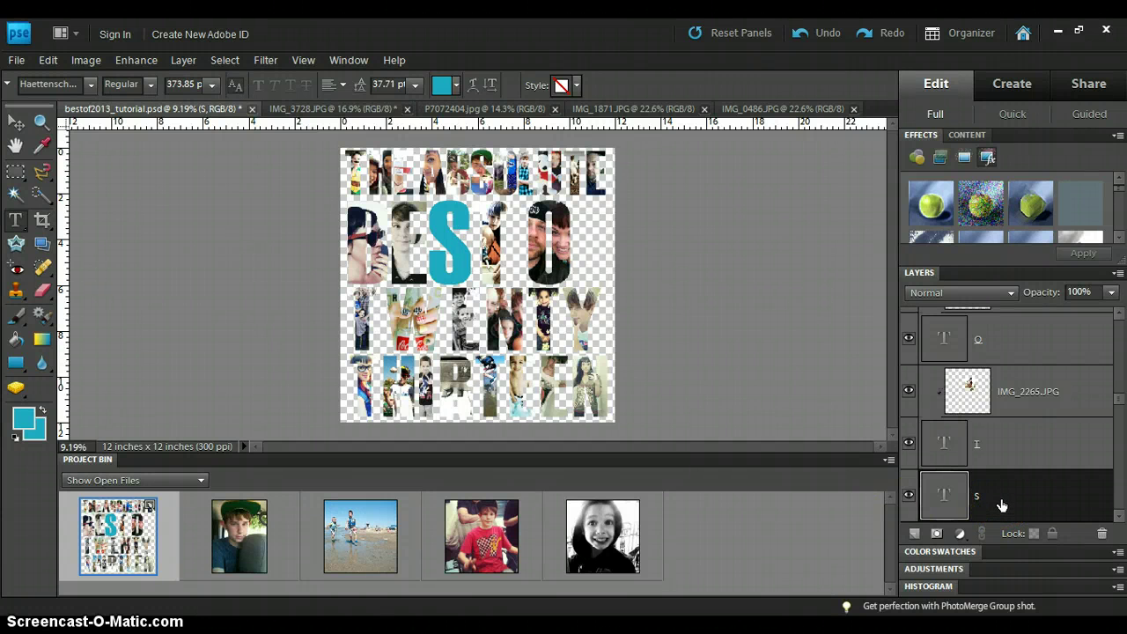
{"action": "right_click", "coordinate": [1001, 505]}
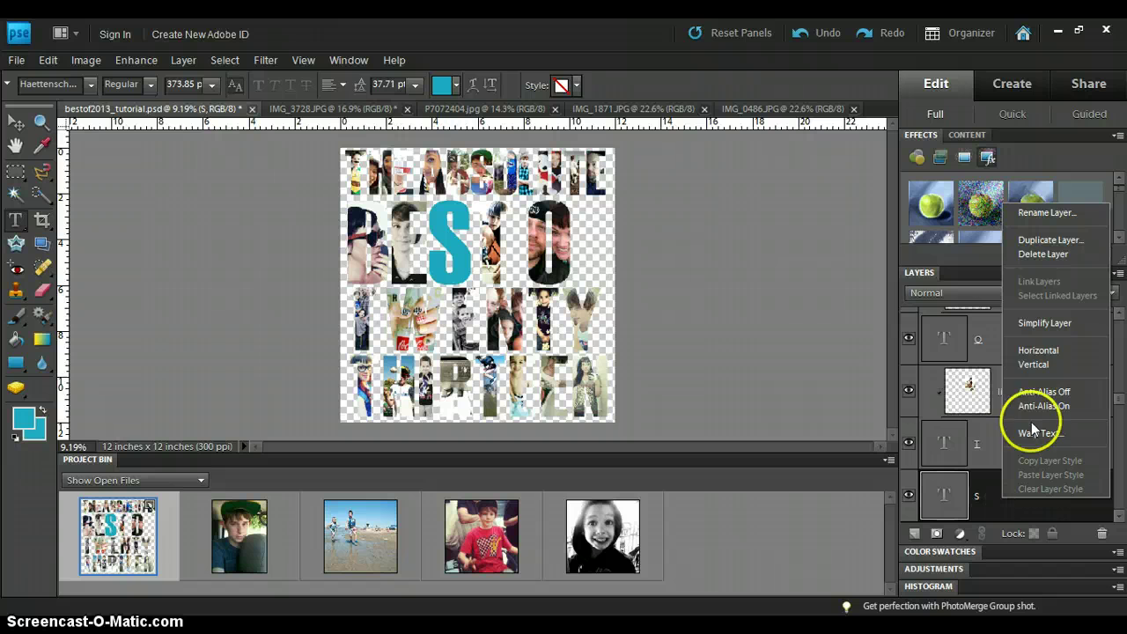
{"action": "left_click", "coordinate": [1045, 241]}
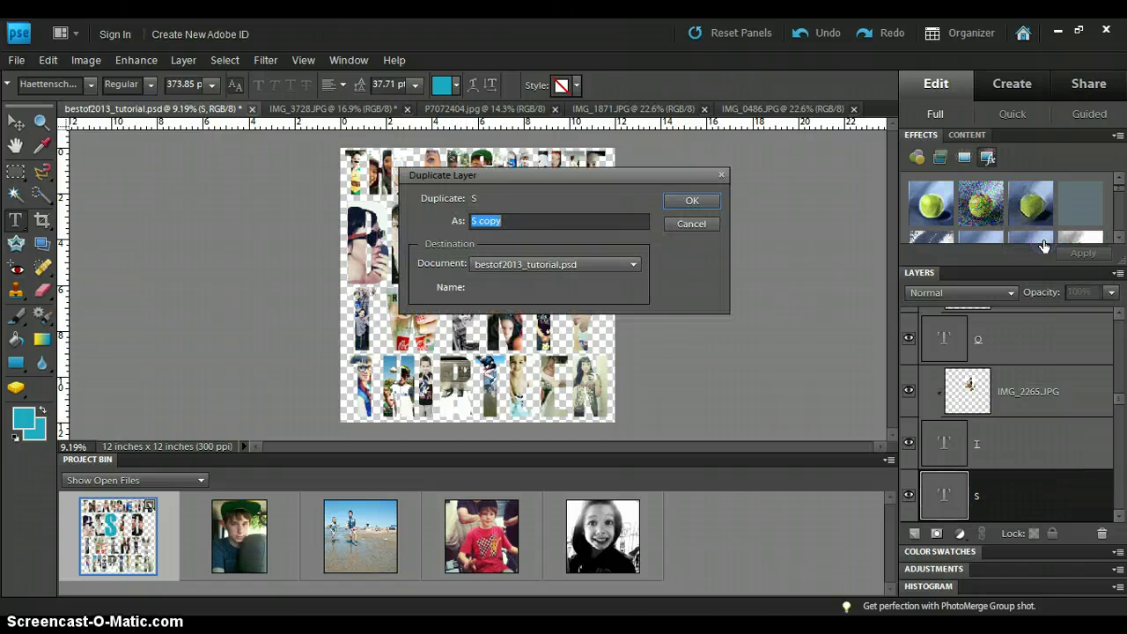
{"action": "left_click", "coordinate": [702, 198]}
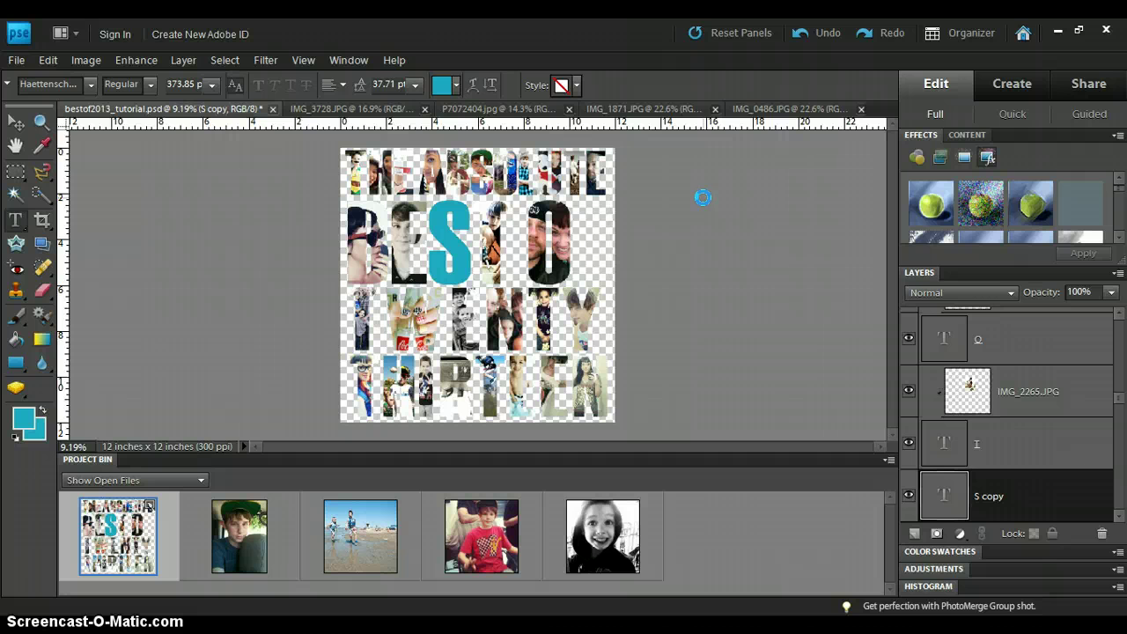
{"action": "left_click", "coordinate": [16, 124]}
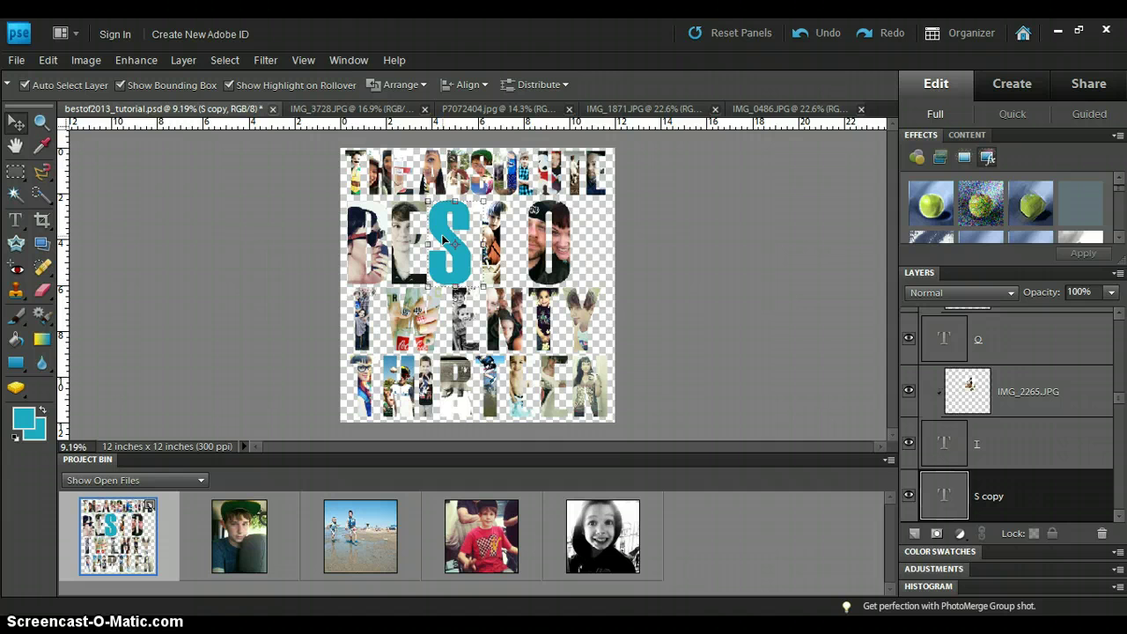
{"action": "left_click_drag", "start_coordinate": [443, 239], "coordinate": [584, 236]}
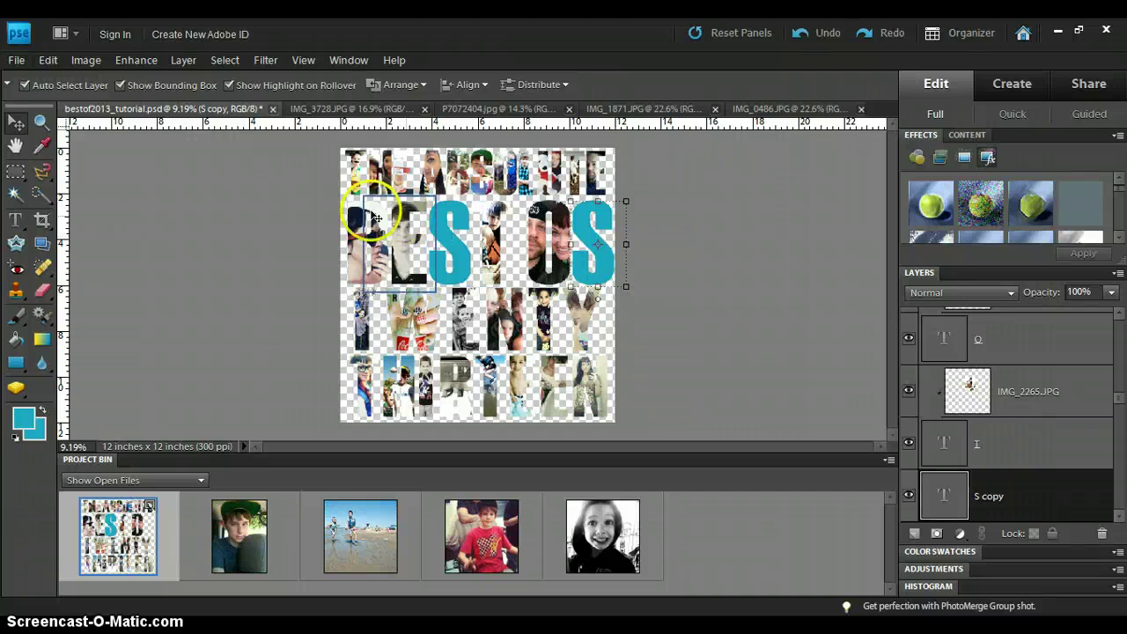
Try editing the copied S's text, then dismiss the adjustment preset picker that appeared
{"action": "key", "text": "t"}
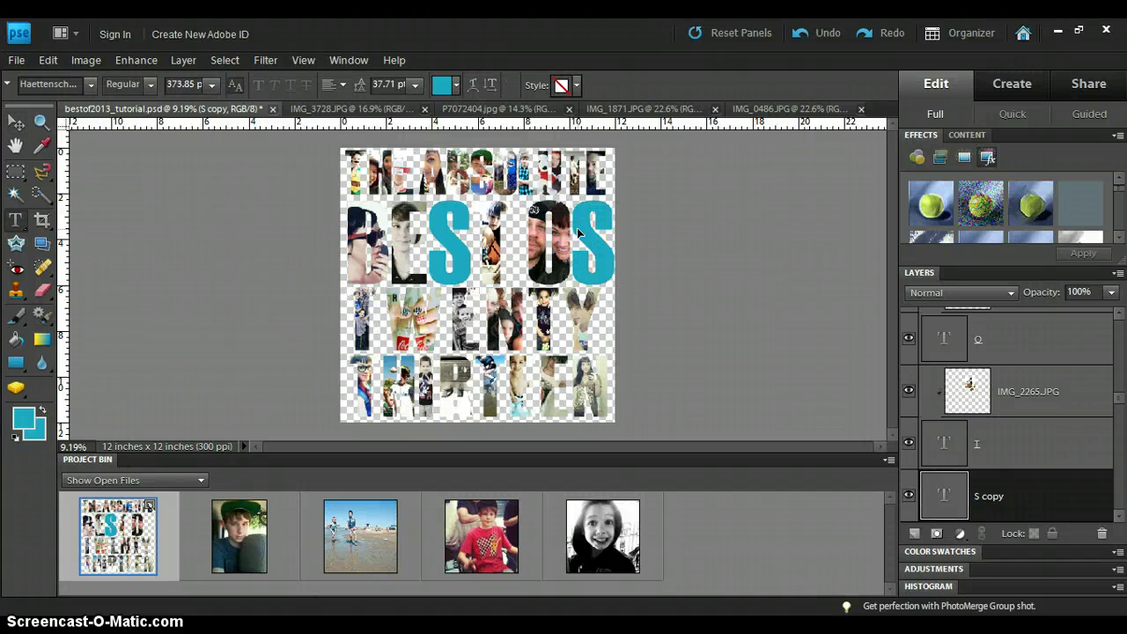
{"action": "double_click", "coordinate": [577, 232]}
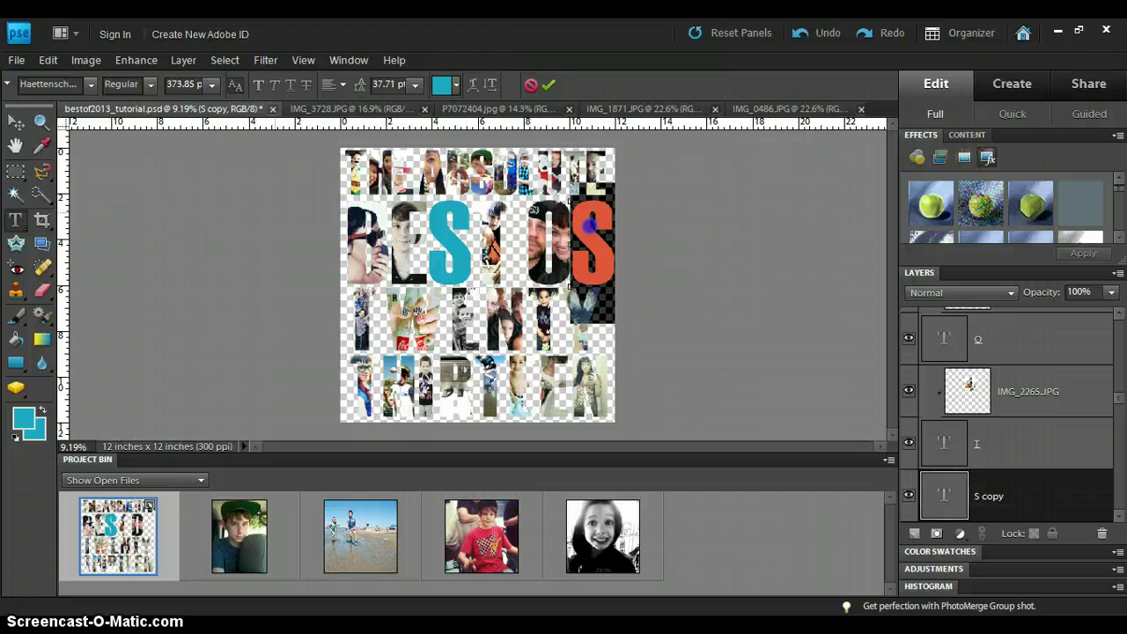
{"action": "key", "text": "ctrl+Return"}
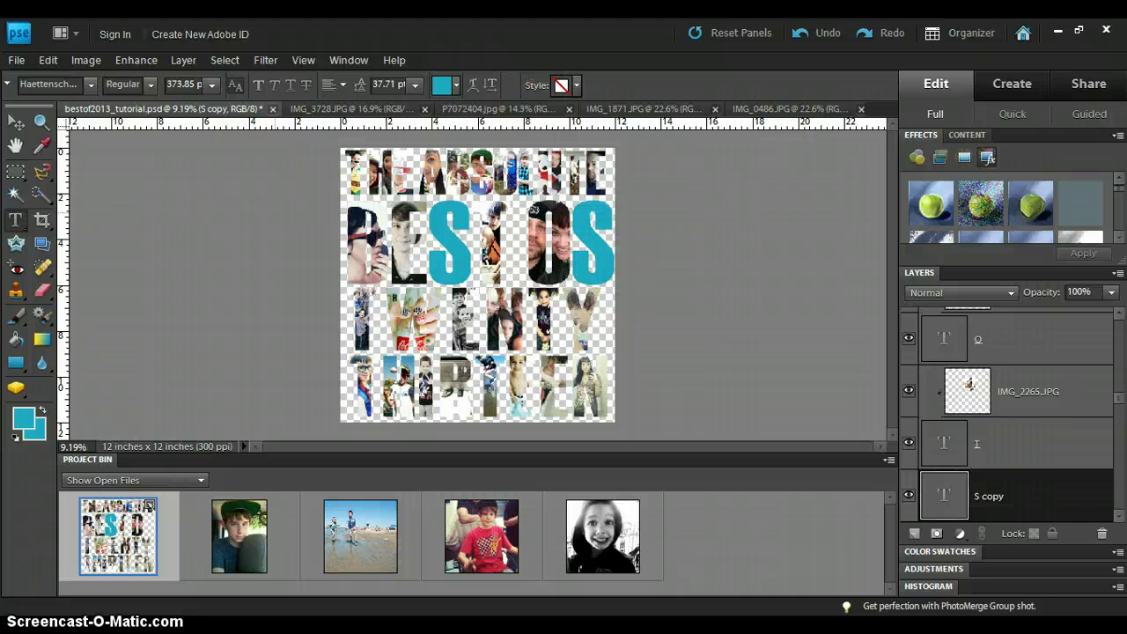
{"action": "key", "text": "f"}
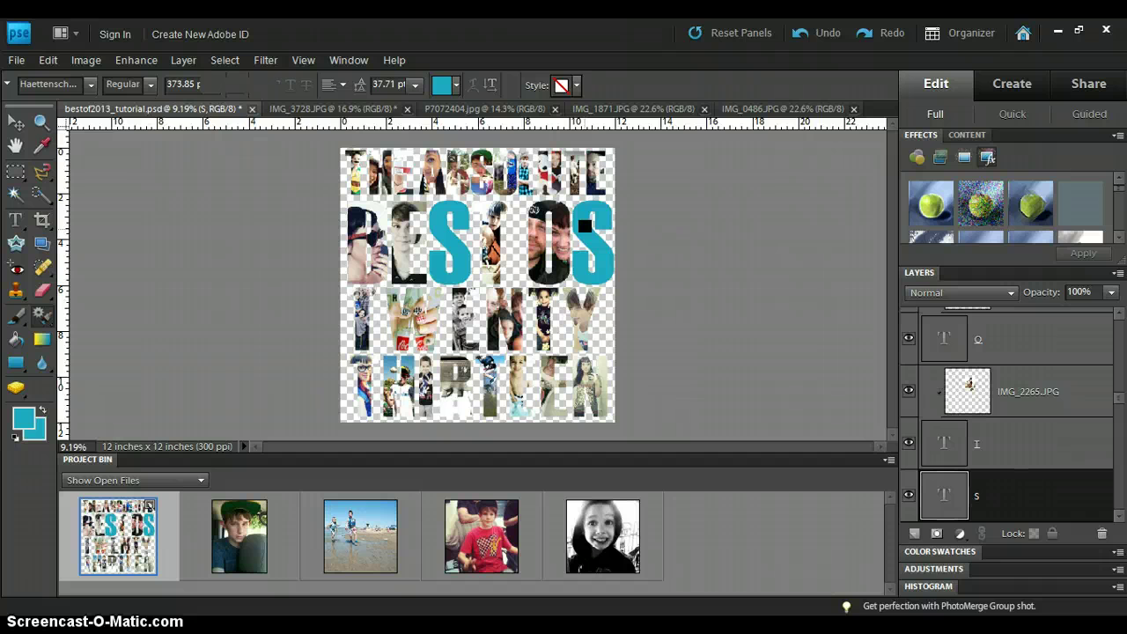
{"action": "left_click", "coordinate": [586, 228]}
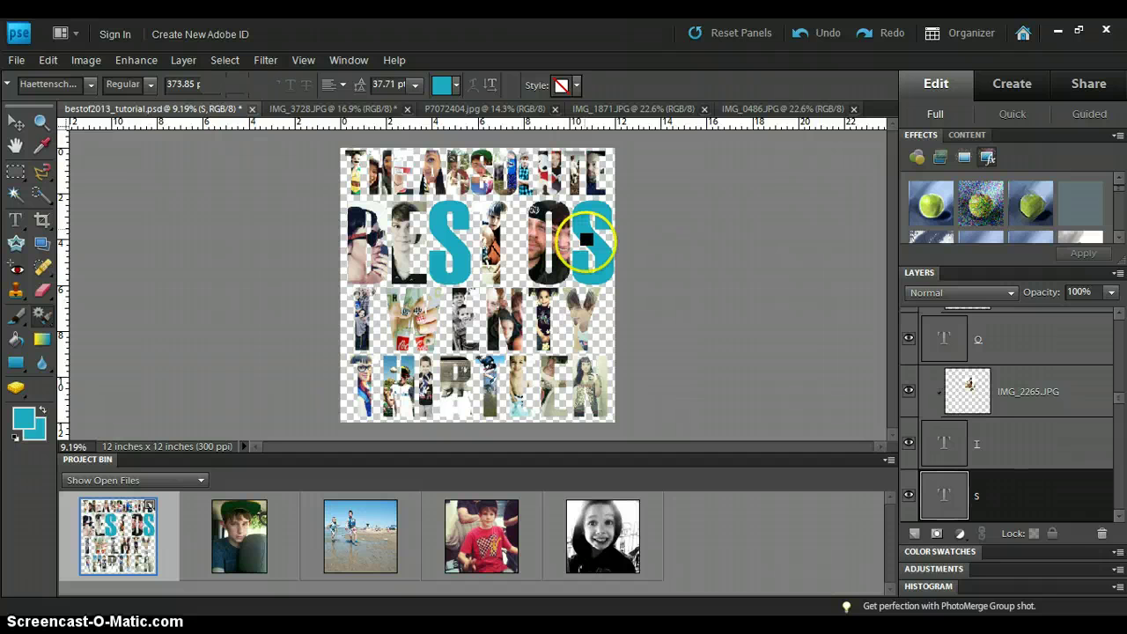
{"action": "left_click", "coordinate": [587, 229]}
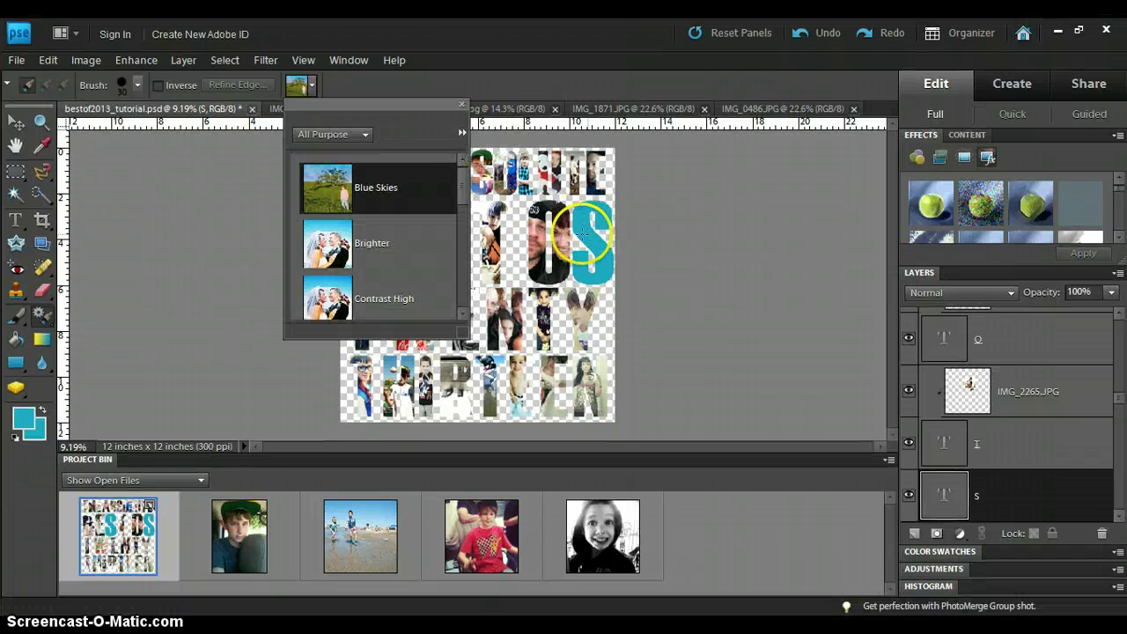
{"action": "left_click", "coordinate": [463, 104]}
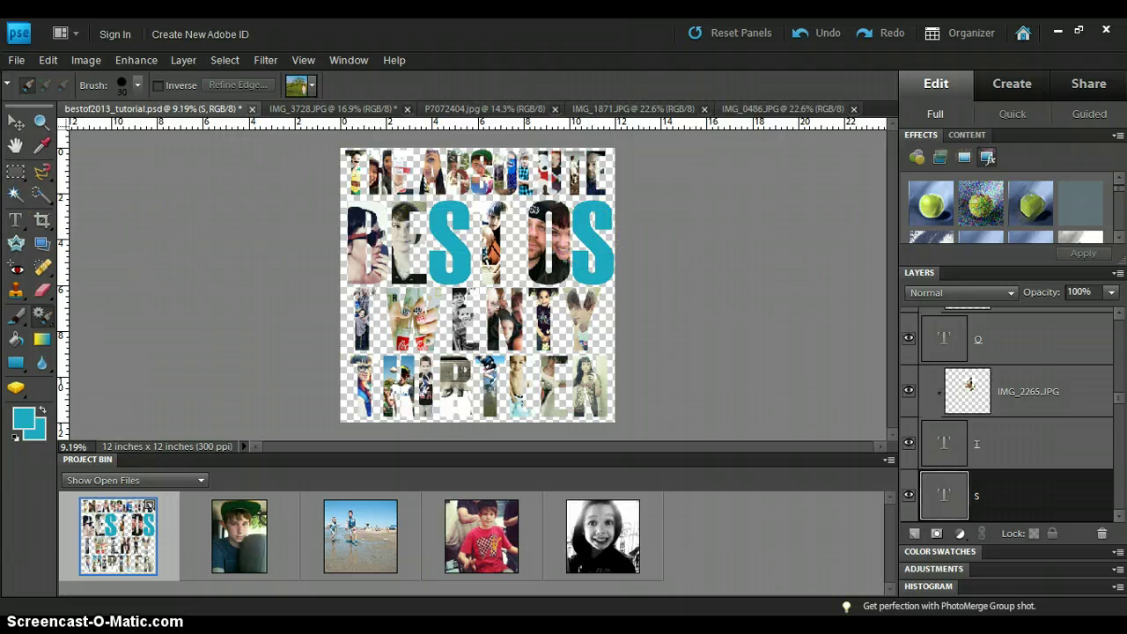
Retype the copied S as the letter F and commit the change
{"action": "left_click", "coordinate": [15, 220]}
{"action": "left_click", "coordinate": [590, 241]}
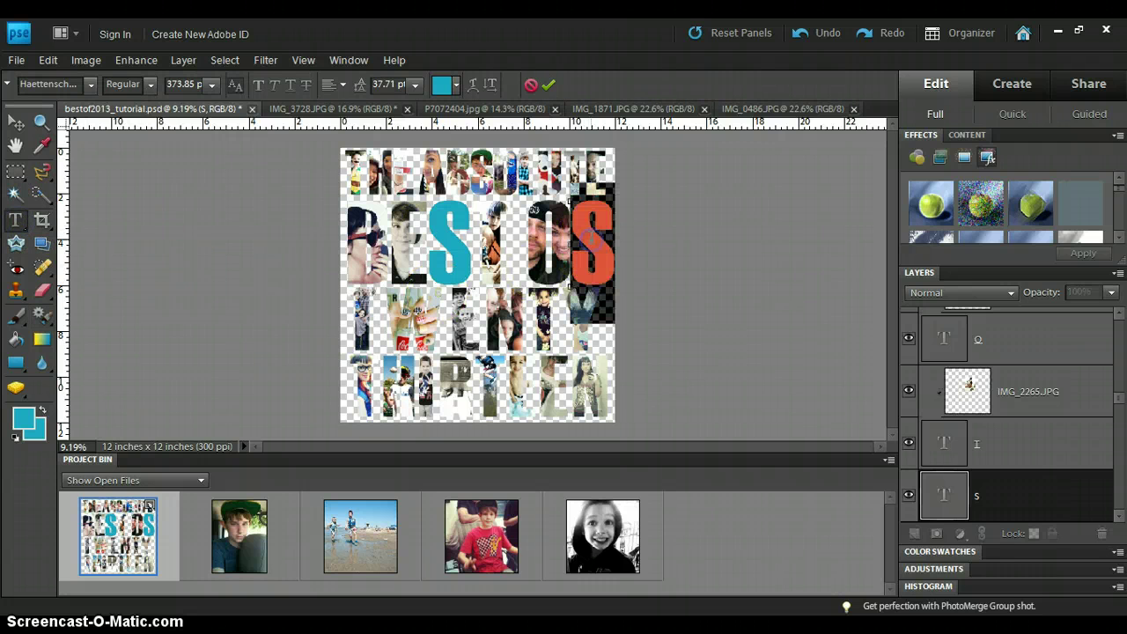
{"action": "type", "text": "F"}
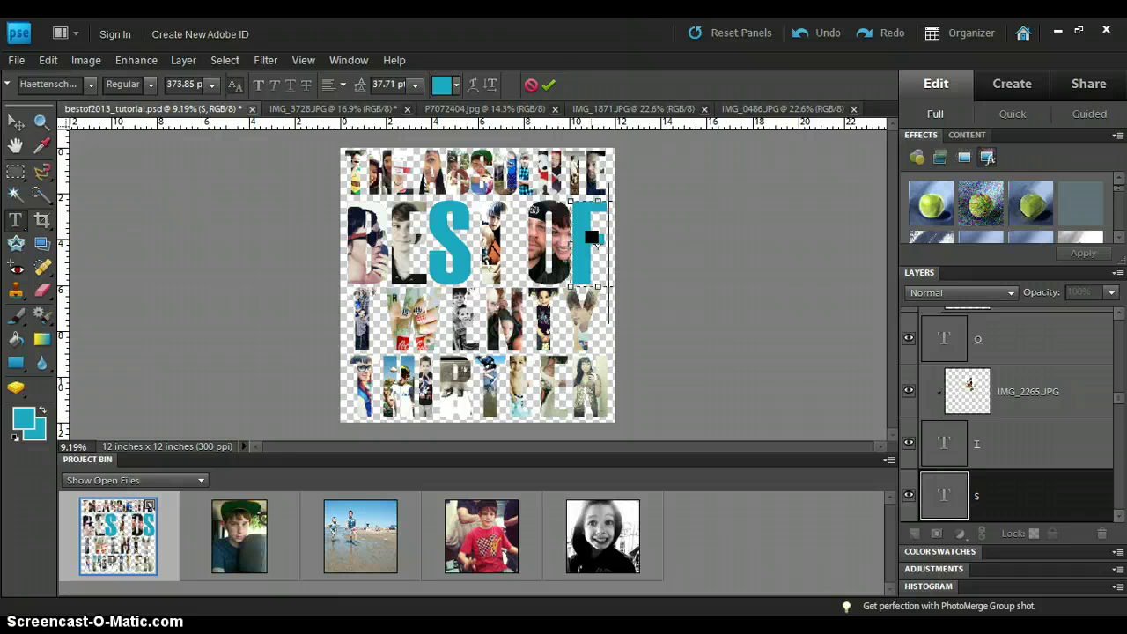
{"action": "left_click", "coordinate": [547, 85]}
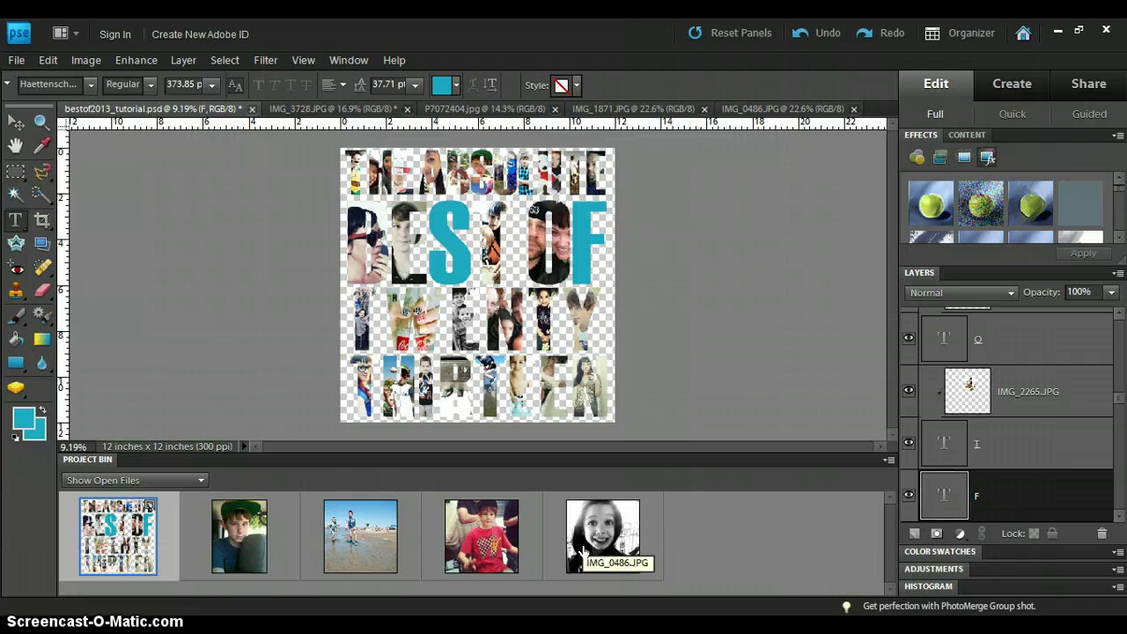
{"action": "left_click", "coordinate": [1121, 516]}
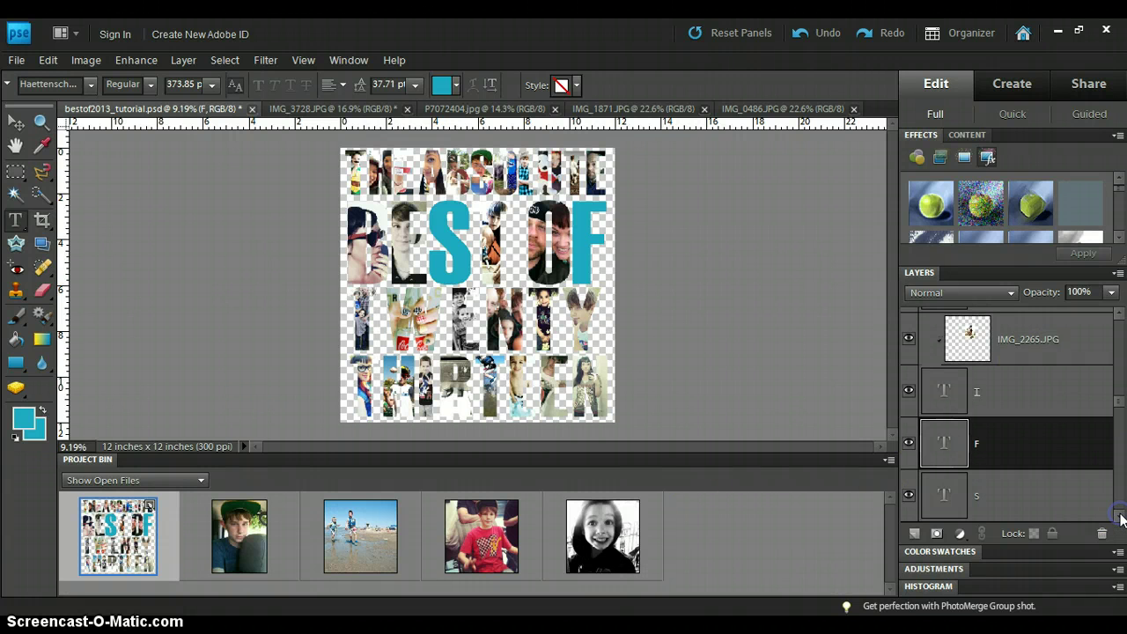
Bring the red-shirt photo IMG_1871 from the Project Bin into the collage
{"action": "left_click", "coordinate": [498, 550]}
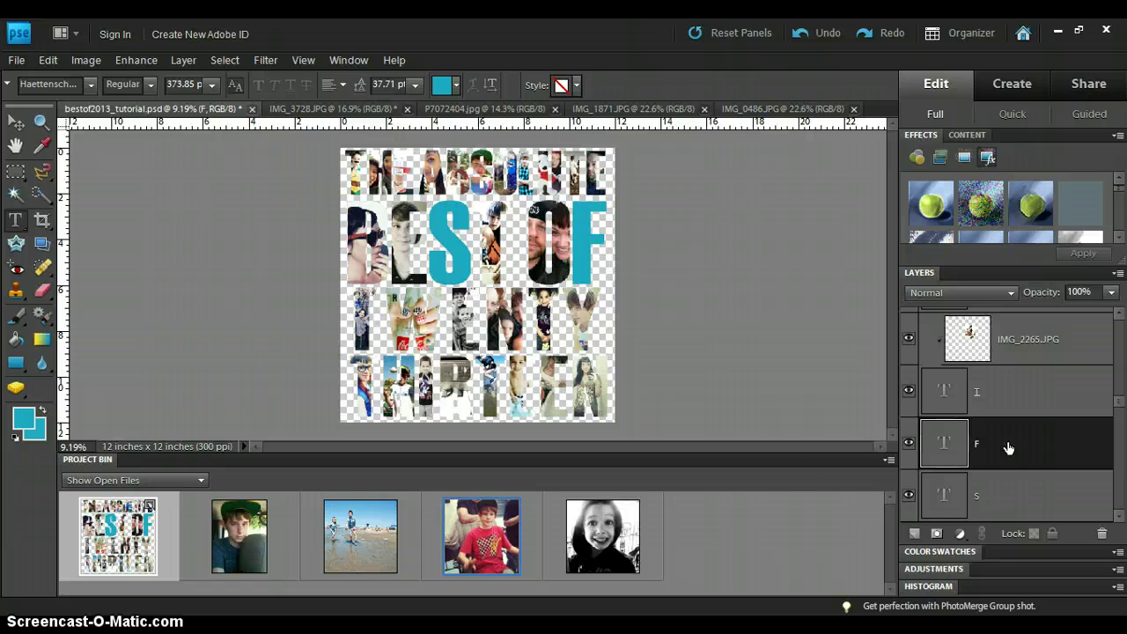
{"action": "left_click", "coordinate": [509, 527]}
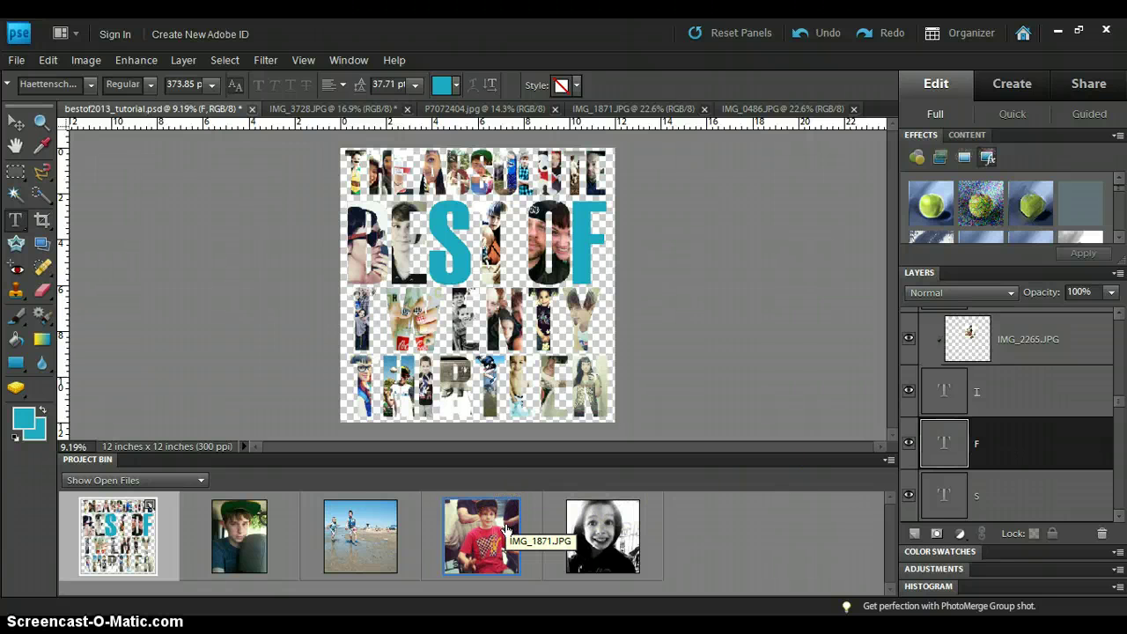
{"action": "left_click_drag", "start_coordinate": [507, 528], "coordinate": [518, 324]}
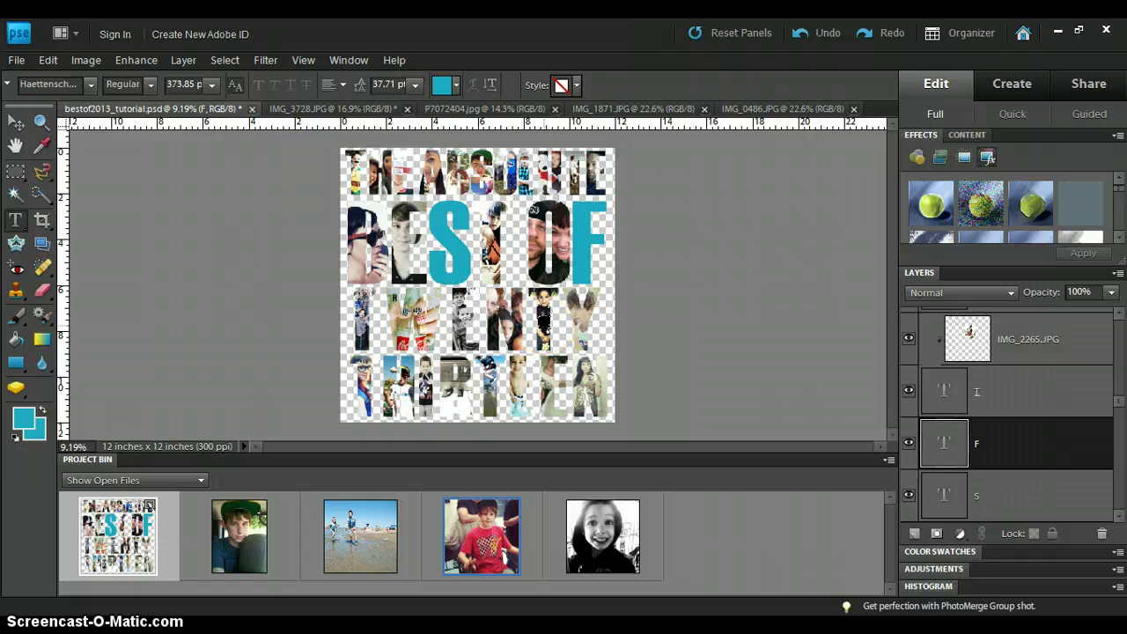
{"action": "left_click_drag", "start_coordinate": [807, 324], "coordinate": [1017, 429]}
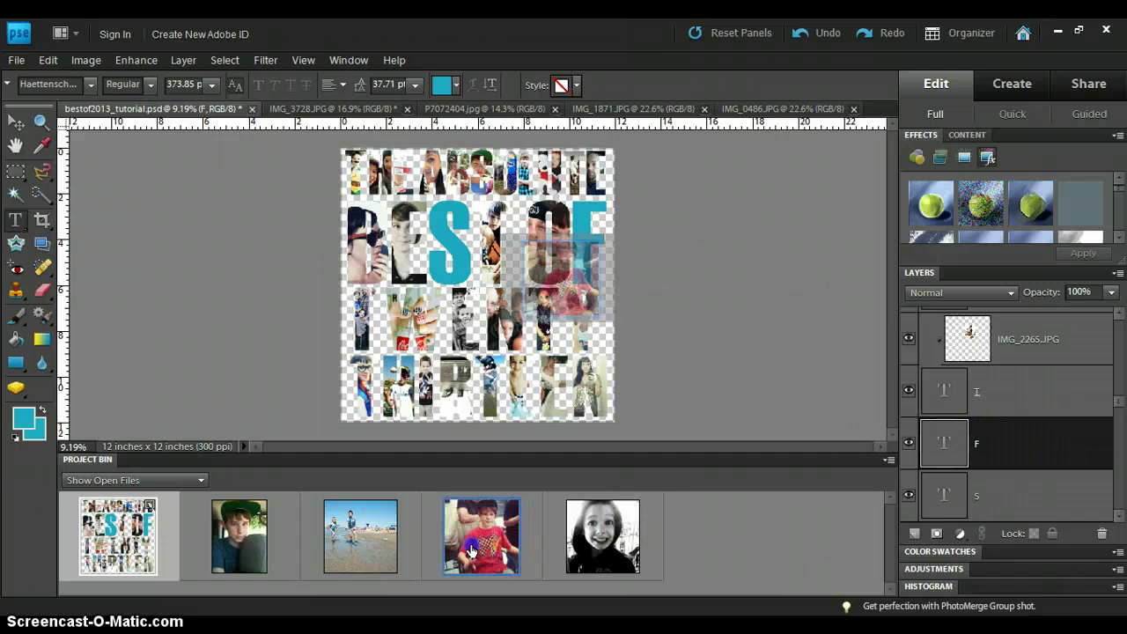
{"action": "left_click_drag", "start_coordinate": [471, 552], "coordinate": [148, 506]}
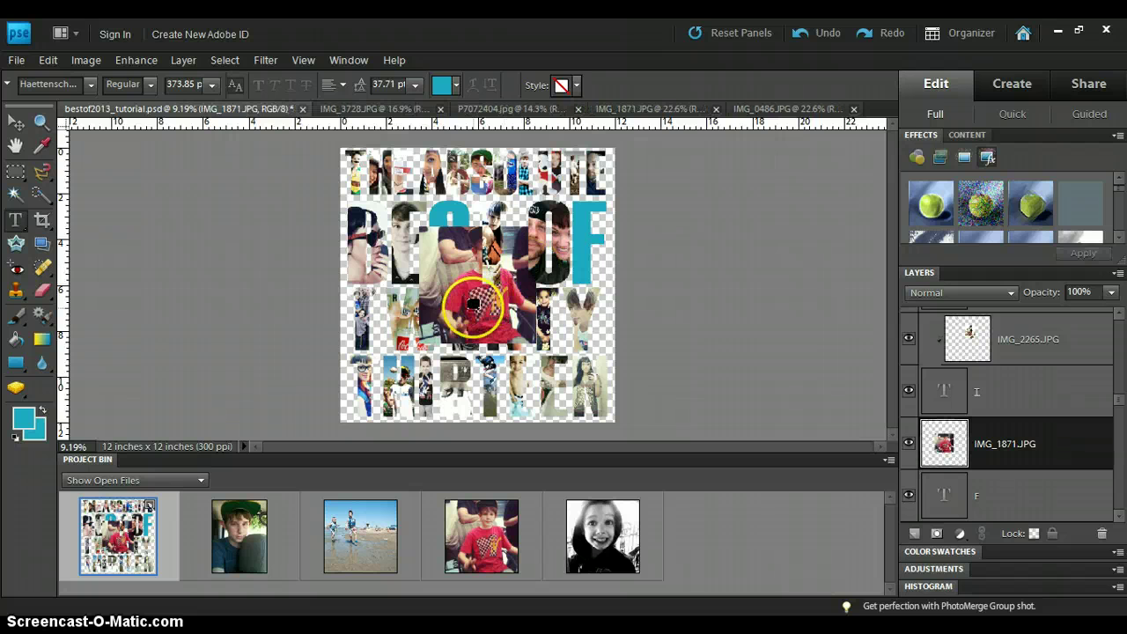
Position the photo over the F, shrink it to about 74%, clip it, and nudge it right
{"action": "left_click", "coordinate": [19, 122]}
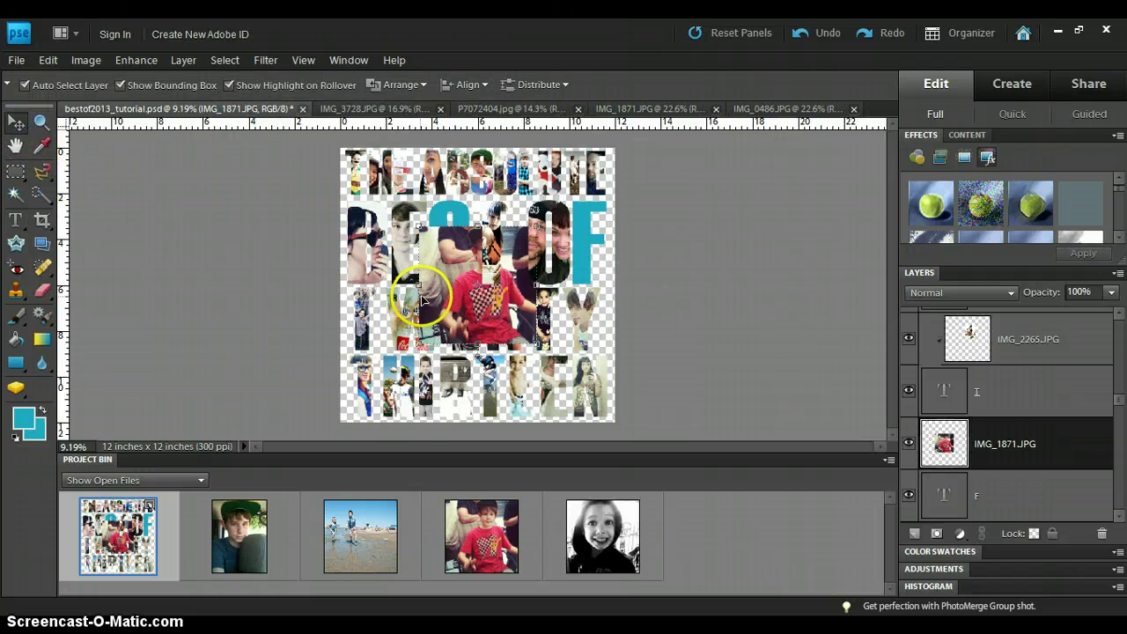
{"action": "left_click_drag", "start_coordinate": [482, 304], "coordinate": [582, 278]}
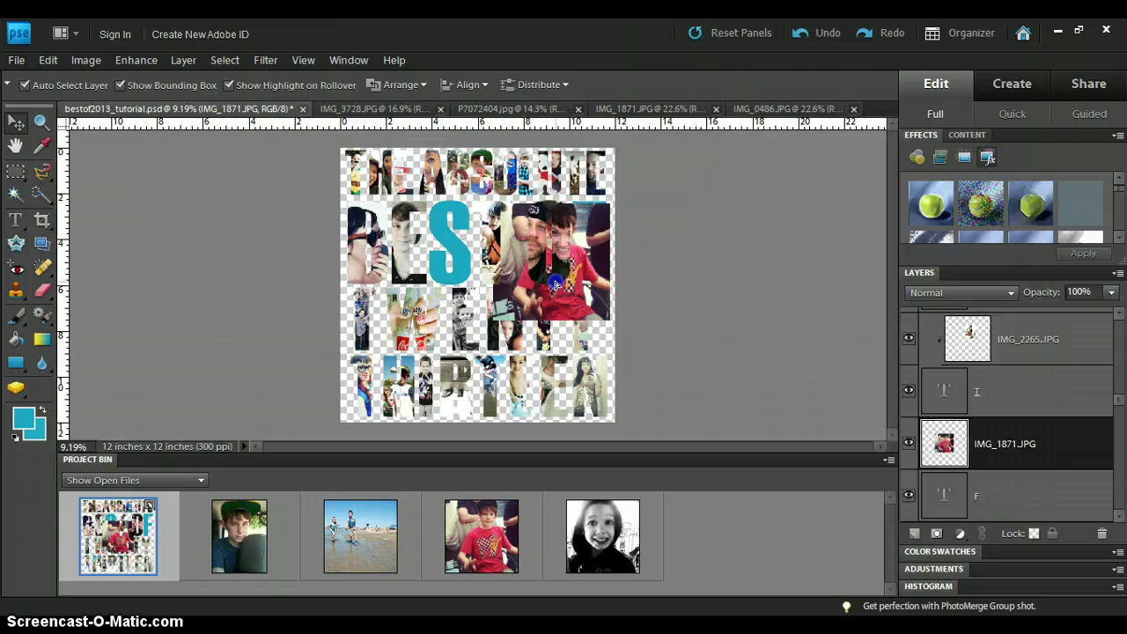
{"action": "left_click_drag", "start_coordinate": [556, 284], "coordinate": [553, 280]}
{"action": "left_click_drag", "start_coordinate": [493, 318], "coordinate": [528, 285]}
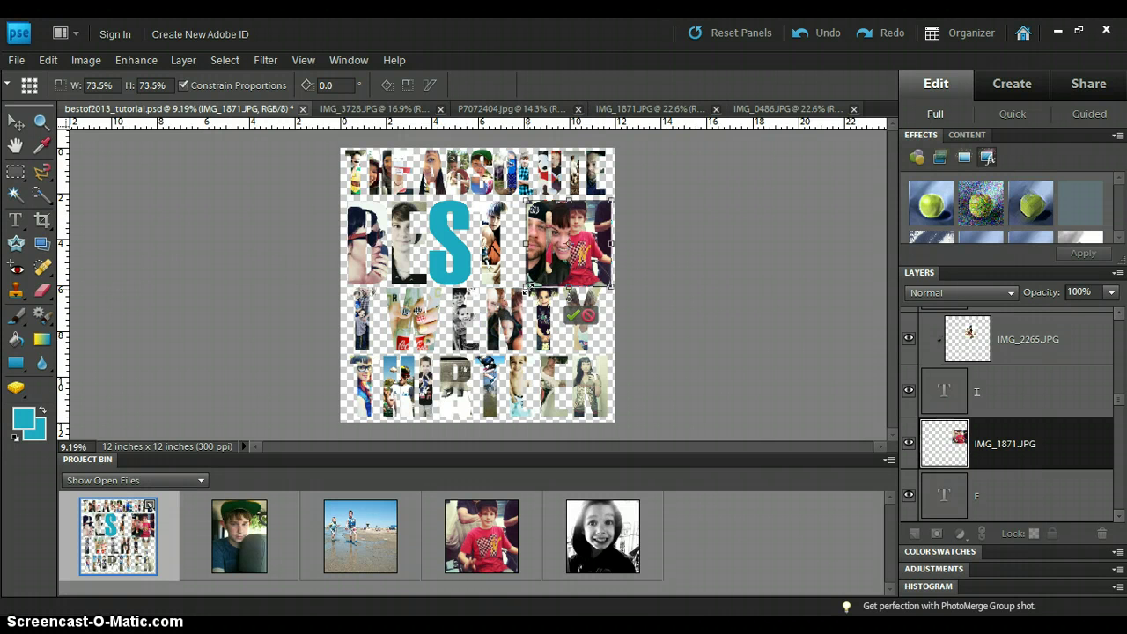
{"action": "key", "text": "Return"}
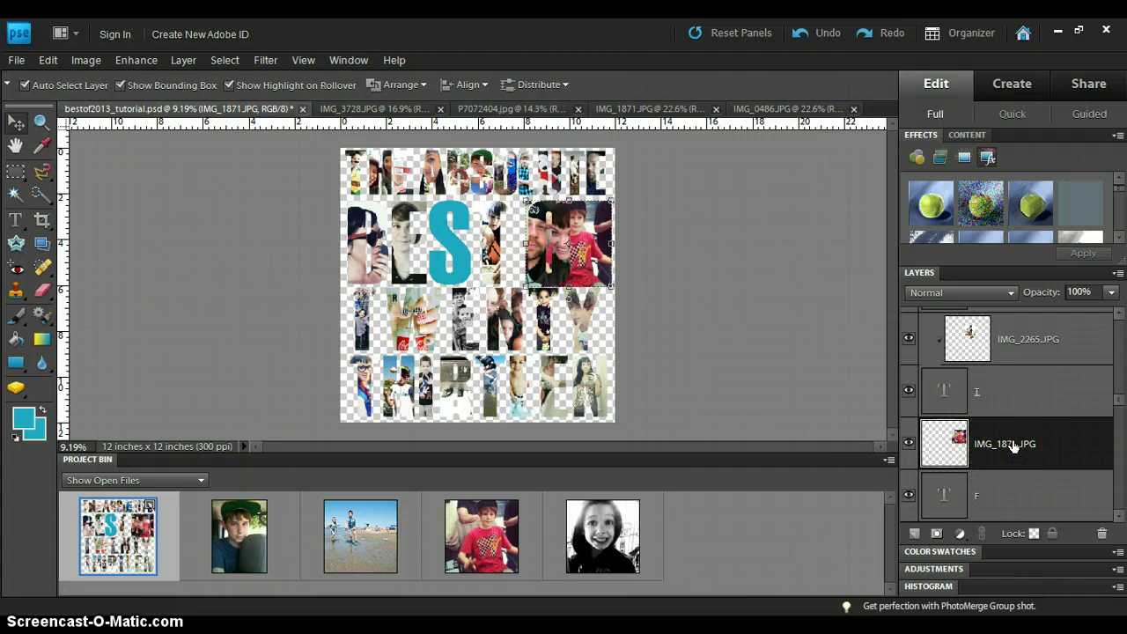
{"action": "key", "text": "ctrl+g"}
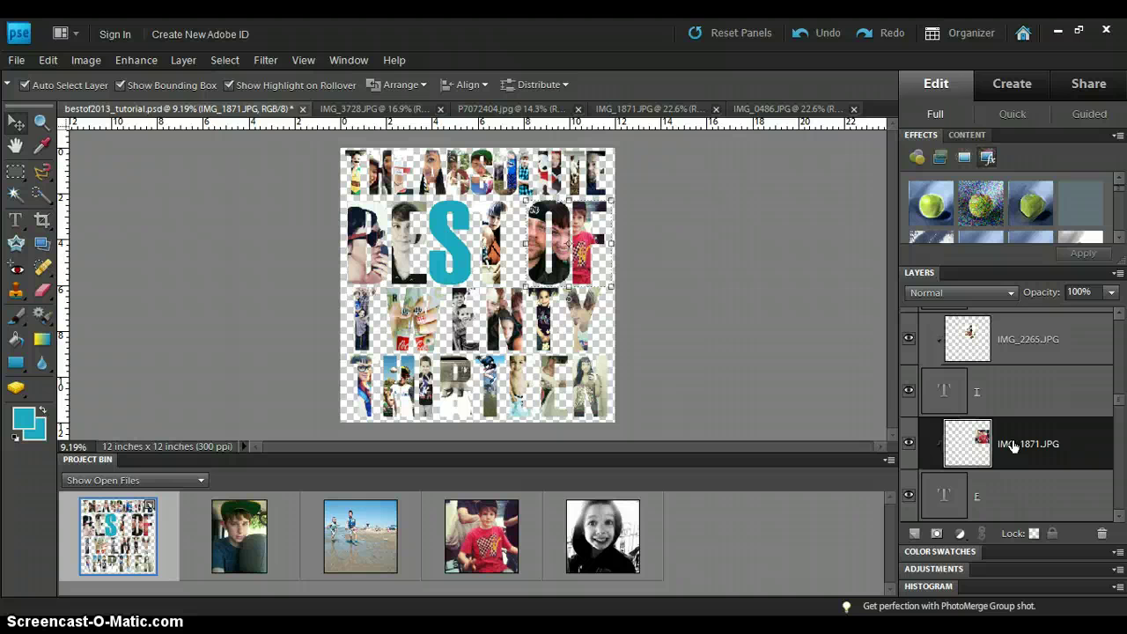
{"action": "left_click", "coordinate": [1013, 442]}
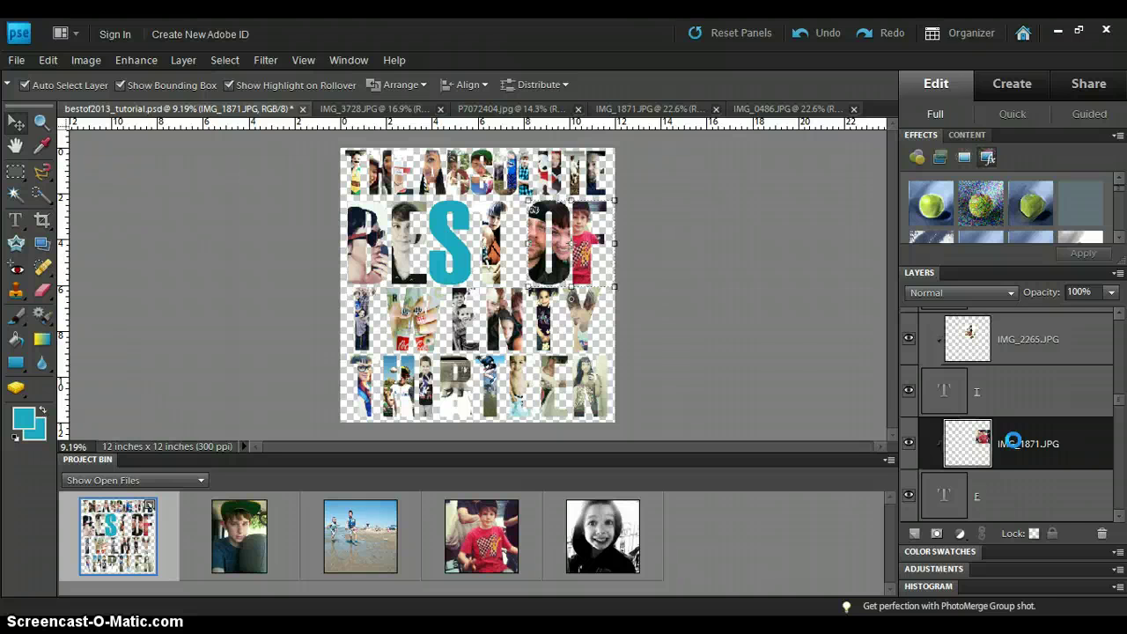
{"action": "key", "text": "shift+Right"}
{"action": "key", "text": "shift+Right"}
{"action": "key", "text": "shift+Right"}
{"action": "key", "text": "shift+Right"}
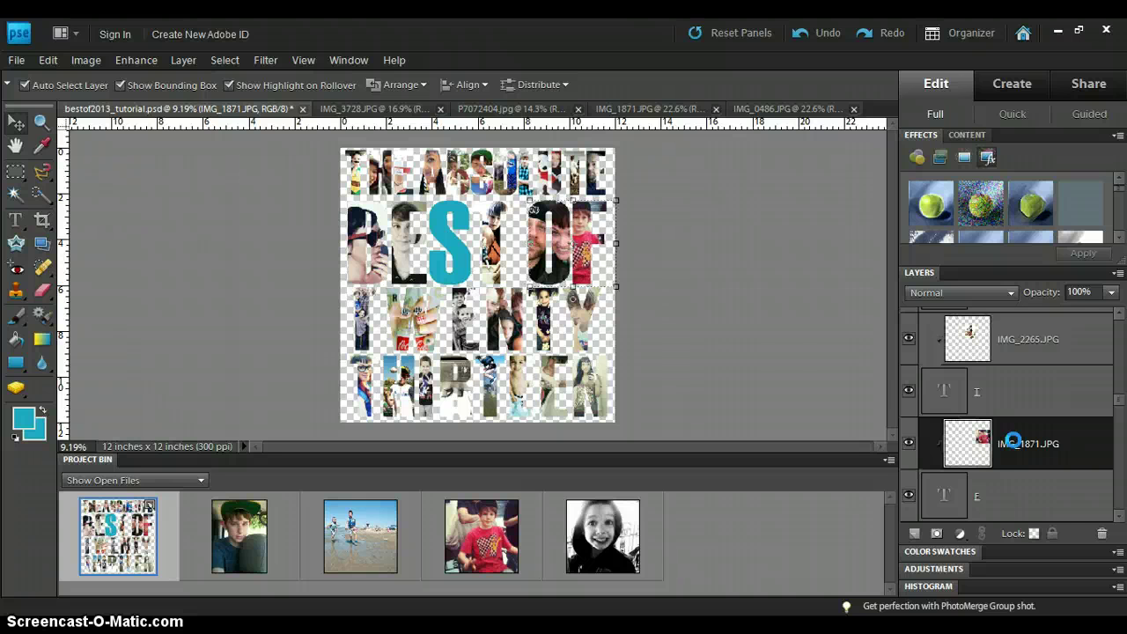
{"action": "left_click", "coordinate": [1013, 442]}
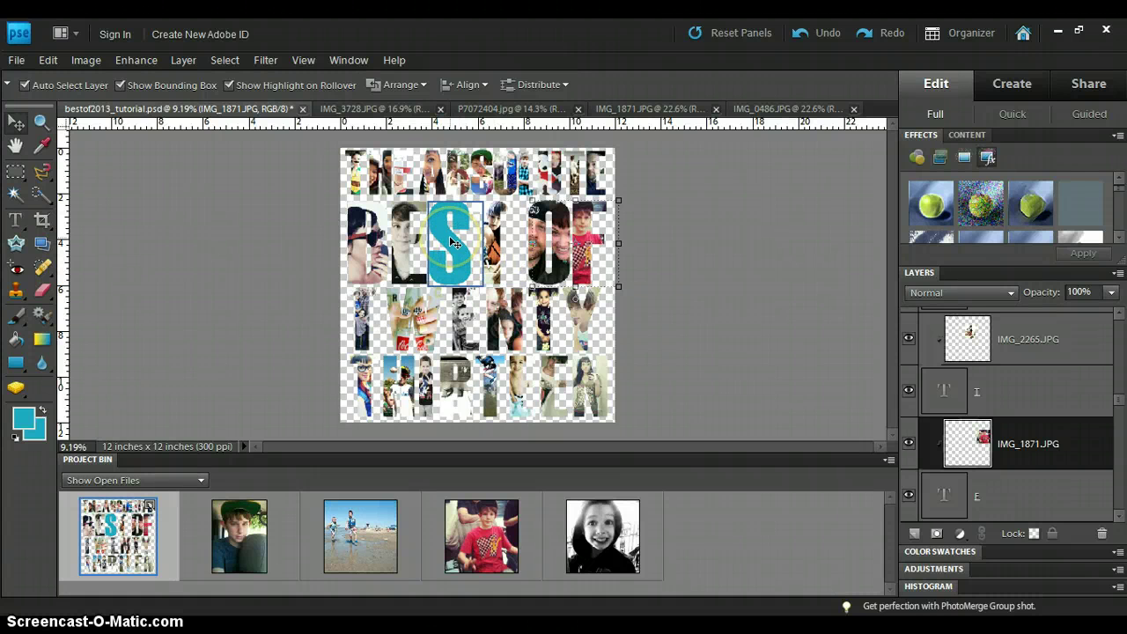
Place the girl photo IMG_0486 above the S layer, shrink it to about 76%, and clip it with Ctrl+G
{"action": "left_click", "coordinate": [451, 242]}
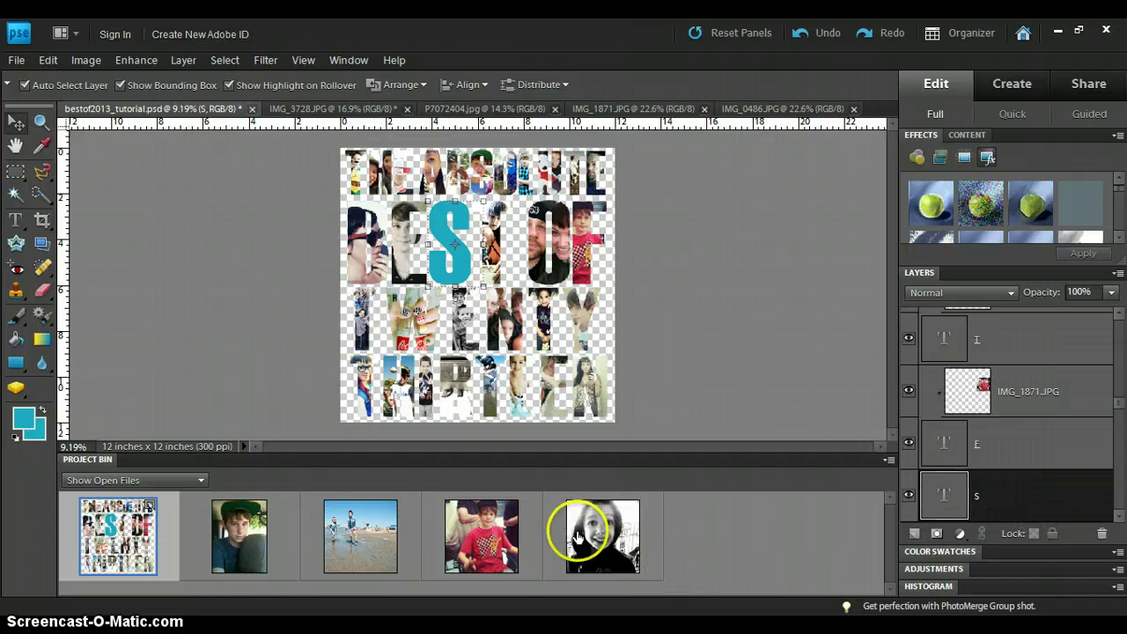
{"action": "left_click_drag", "start_coordinate": [577, 537], "coordinate": [455, 240]}
{"action": "key", "text": "Return"}
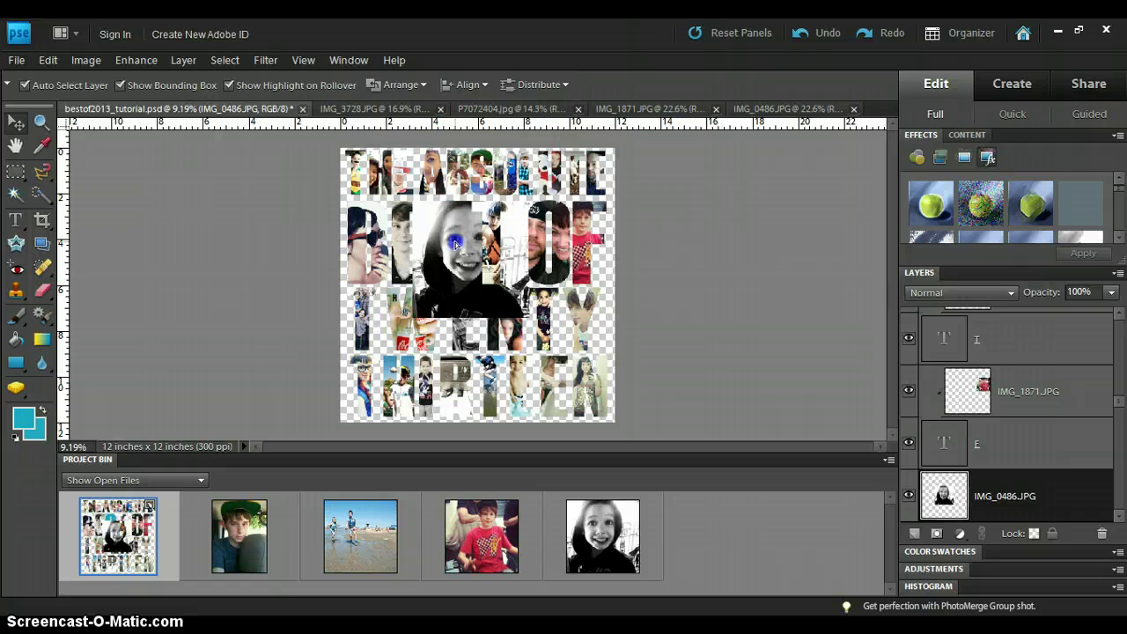
{"action": "left_click", "coordinate": [456, 241]}
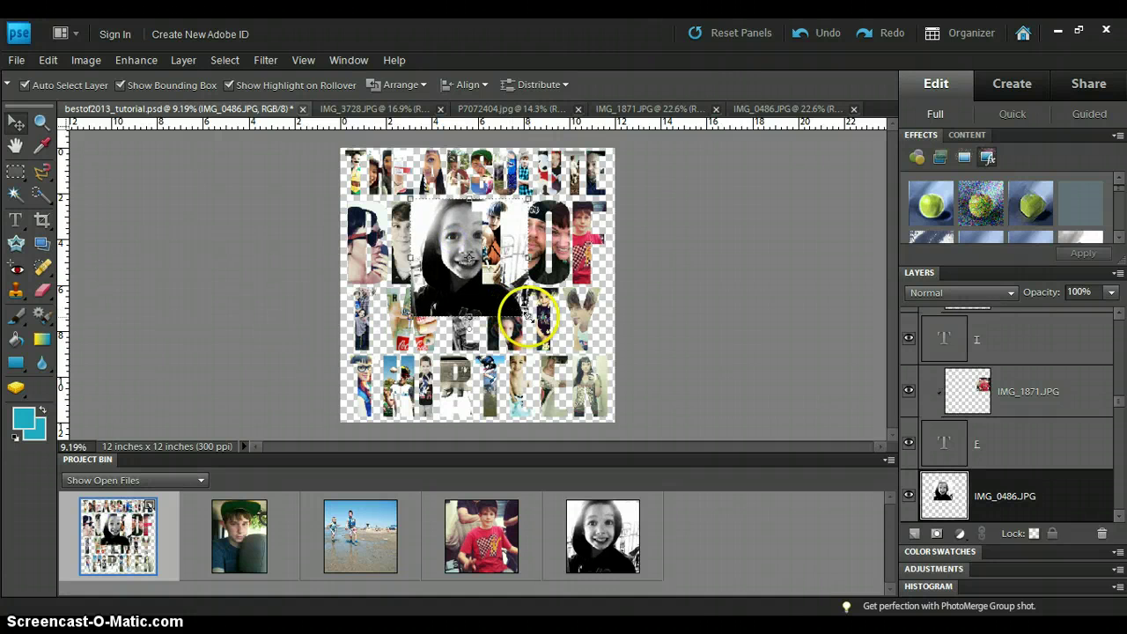
{"action": "left_click_drag", "start_coordinate": [527, 315], "coordinate": [492, 291]}
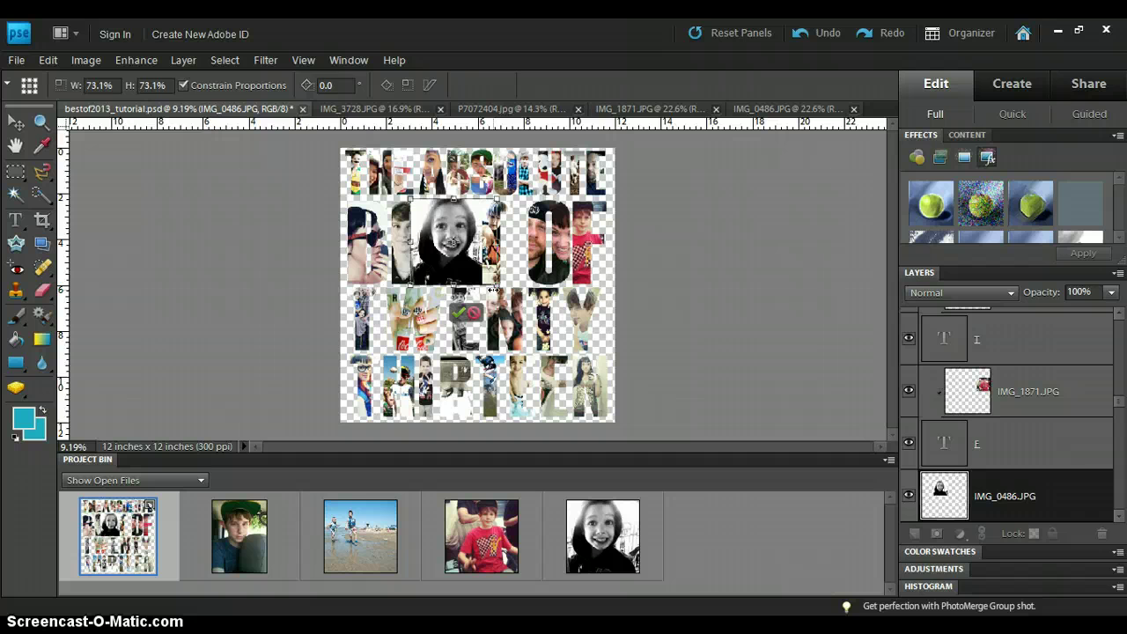
{"action": "key", "text": "Return"}
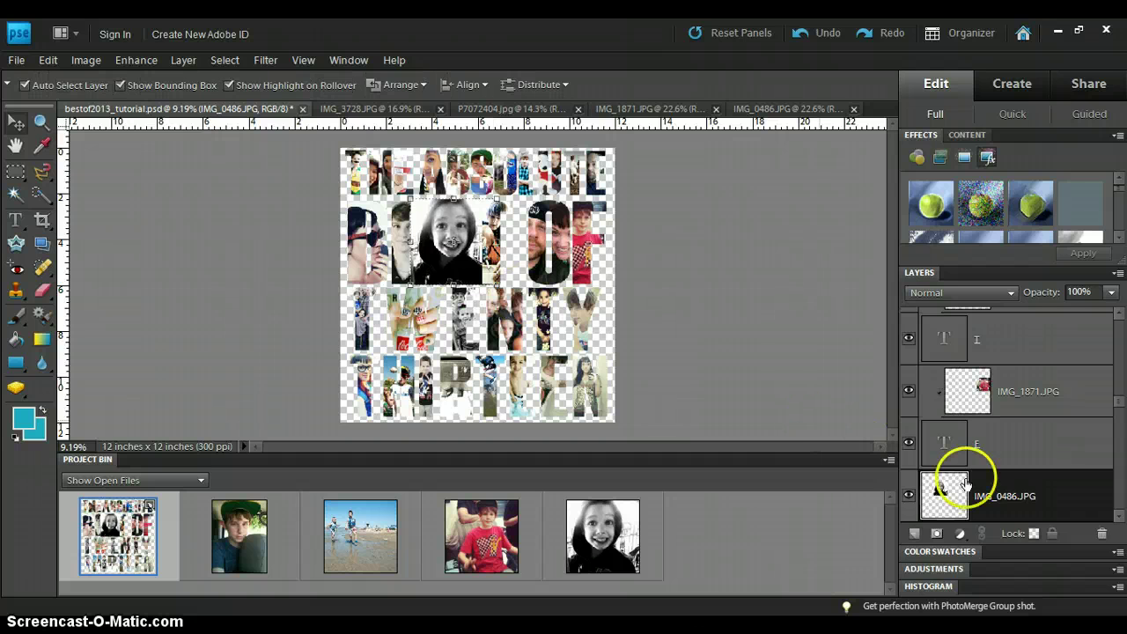
{"action": "left_click", "coordinate": [1119, 517]}
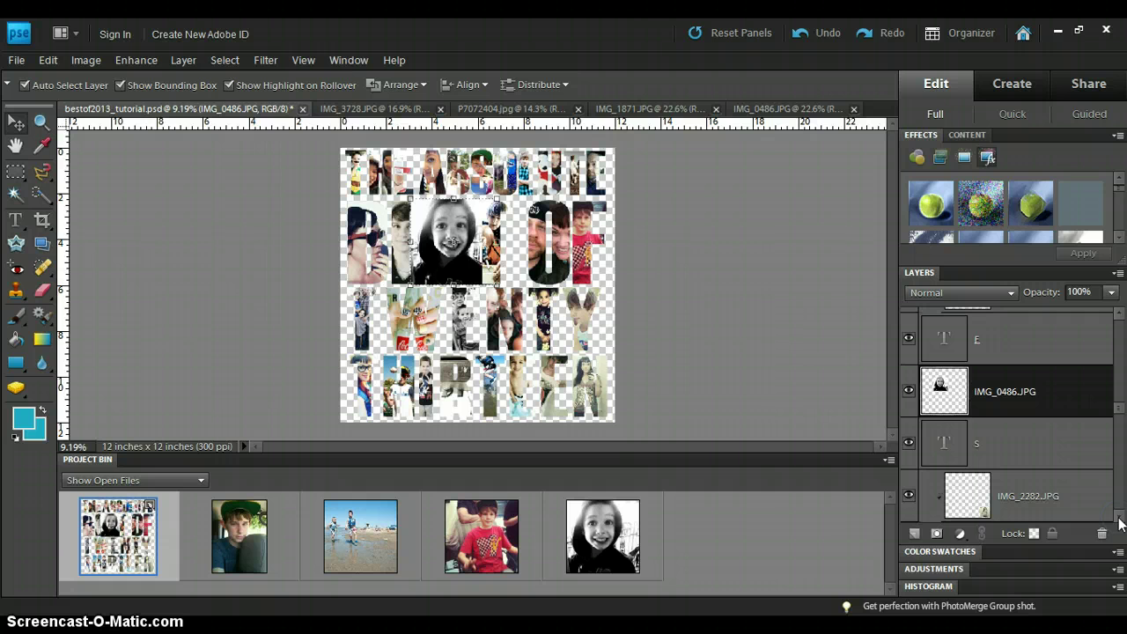
{"action": "key", "text": "ctrl+g"}
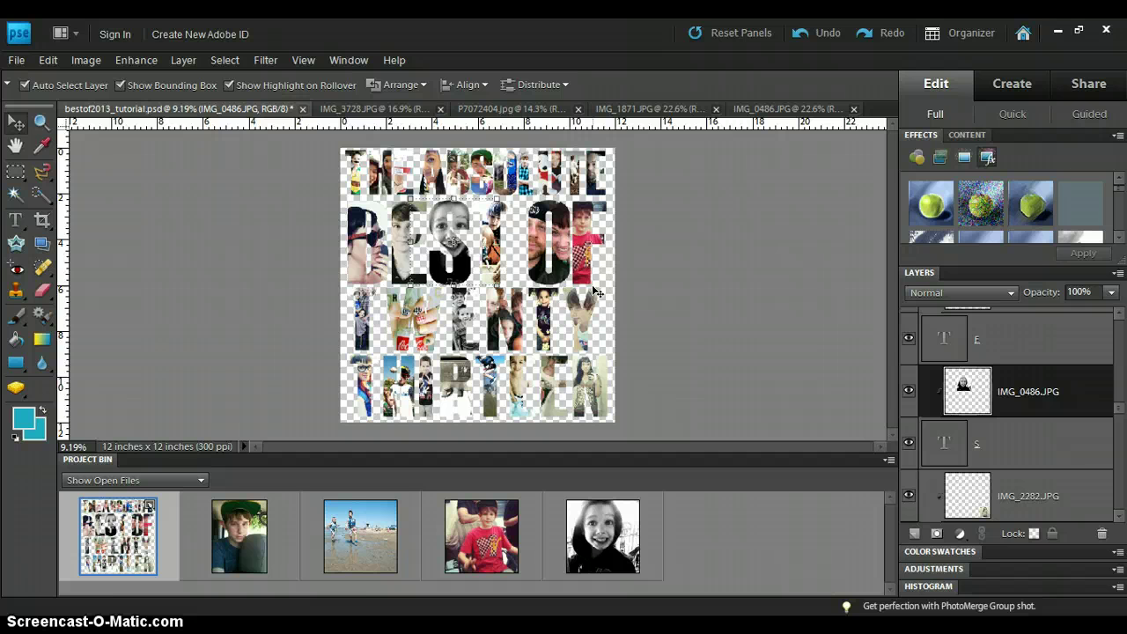
{"action": "key", "text": "ctrl+equal"}
{"action": "key", "text": "ctrl+equal"}
{"action": "key", "text": "ctrl+equal"}
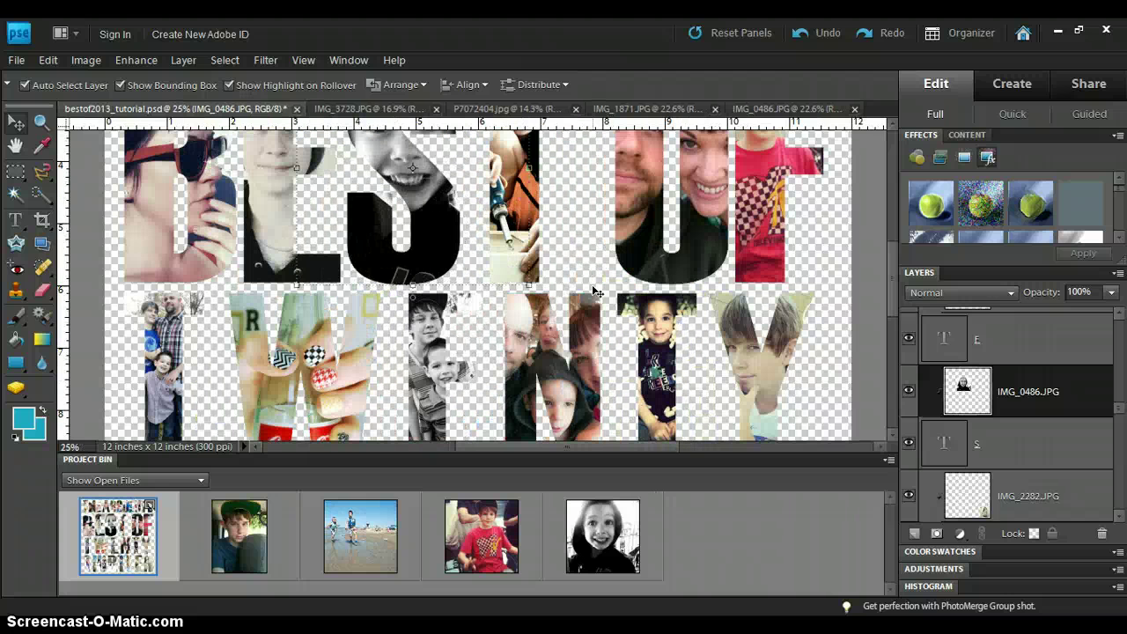
{"action": "left_click", "coordinate": [891, 130]}
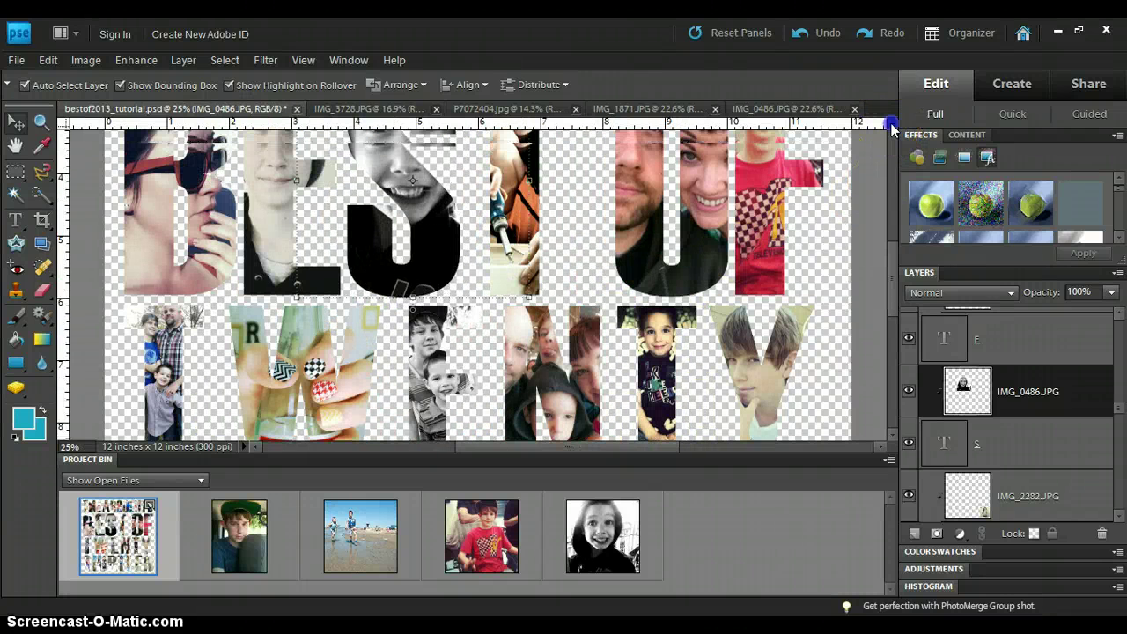
{"action": "left_click_drag", "start_coordinate": [891, 130], "coordinate": [891, 129]}
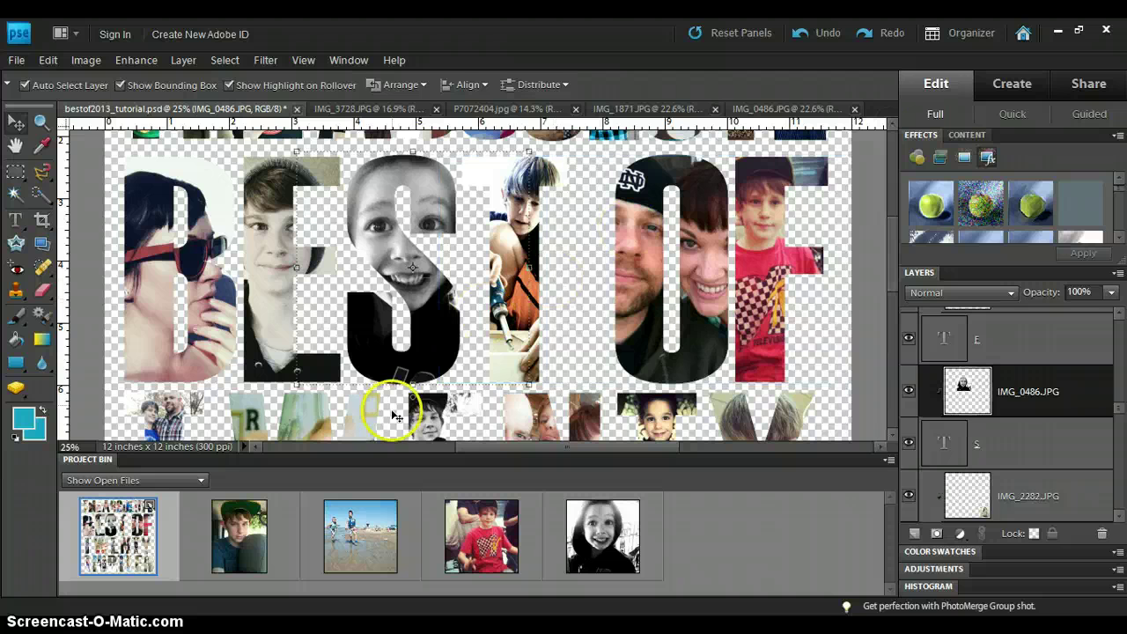
{"action": "left_click", "coordinate": [564, 342]}
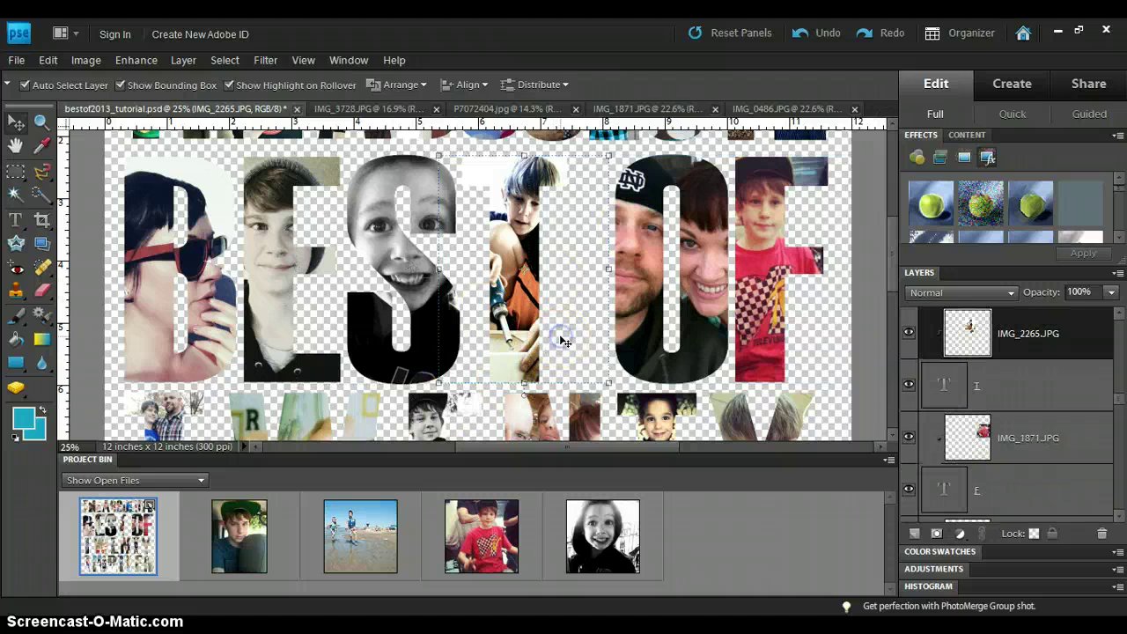
{"action": "left_click", "coordinate": [794, 269]}
{"action": "key", "text": "ctrl+minus"}
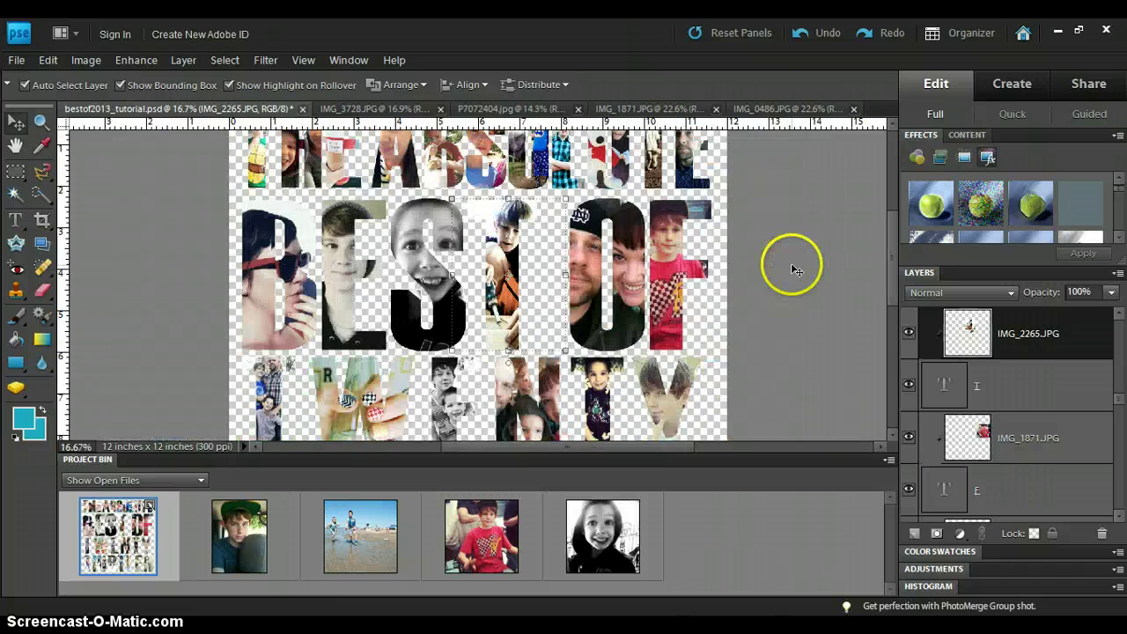
{"action": "key", "text": "ctrl+minus"}
{"action": "key", "text": "ctrl+minus"}
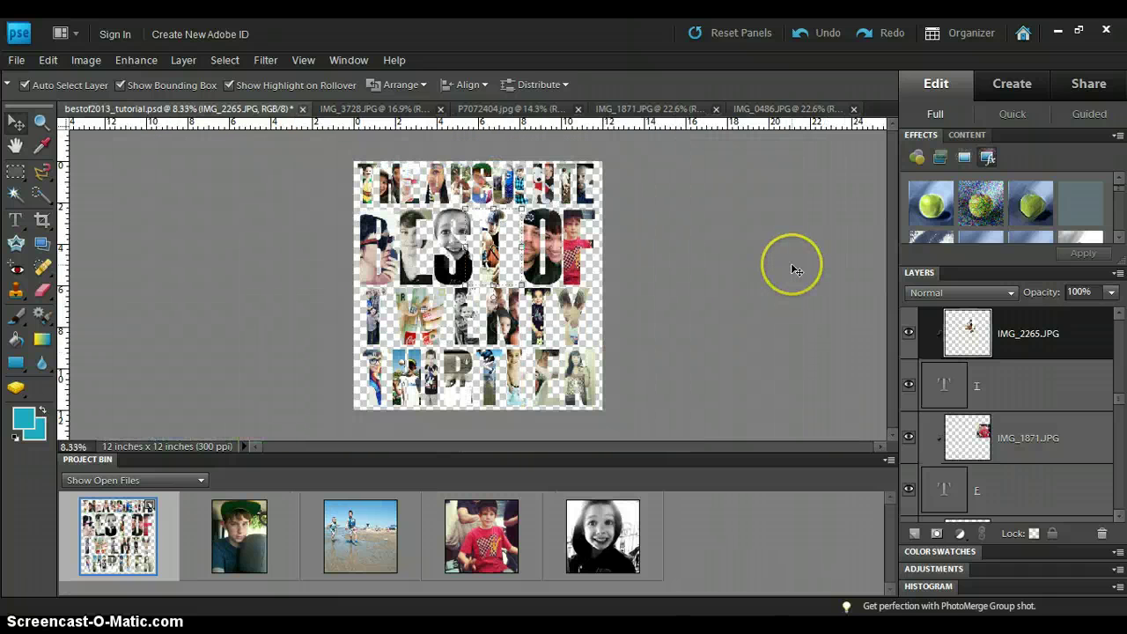
{"action": "key", "text": "super+c"}
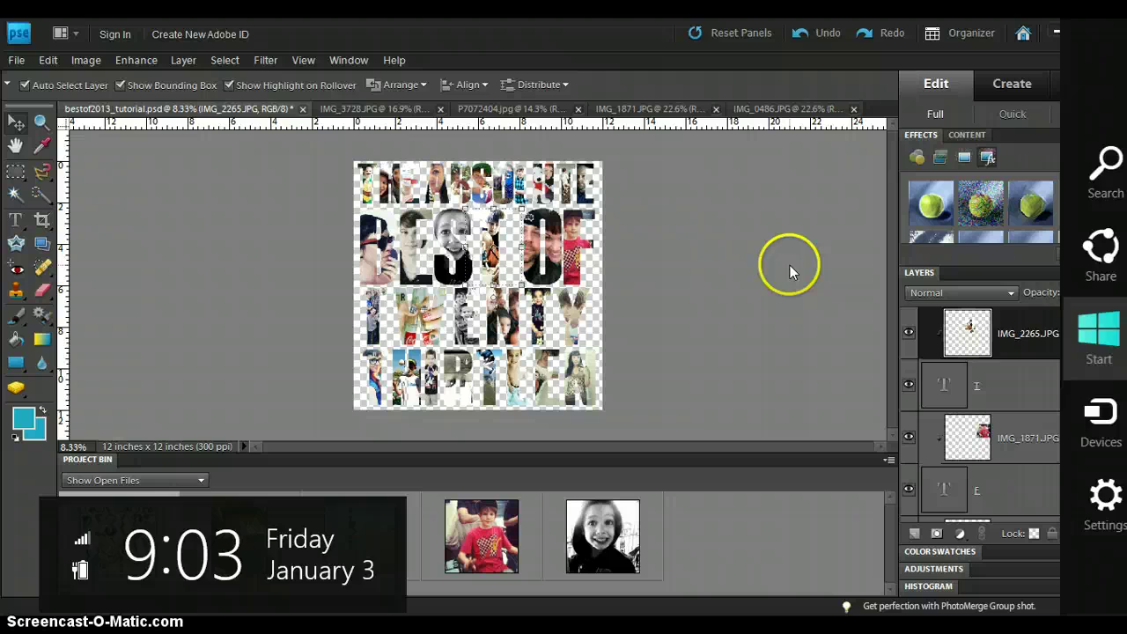
{"action": "left_click", "coordinate": [790, 265]}
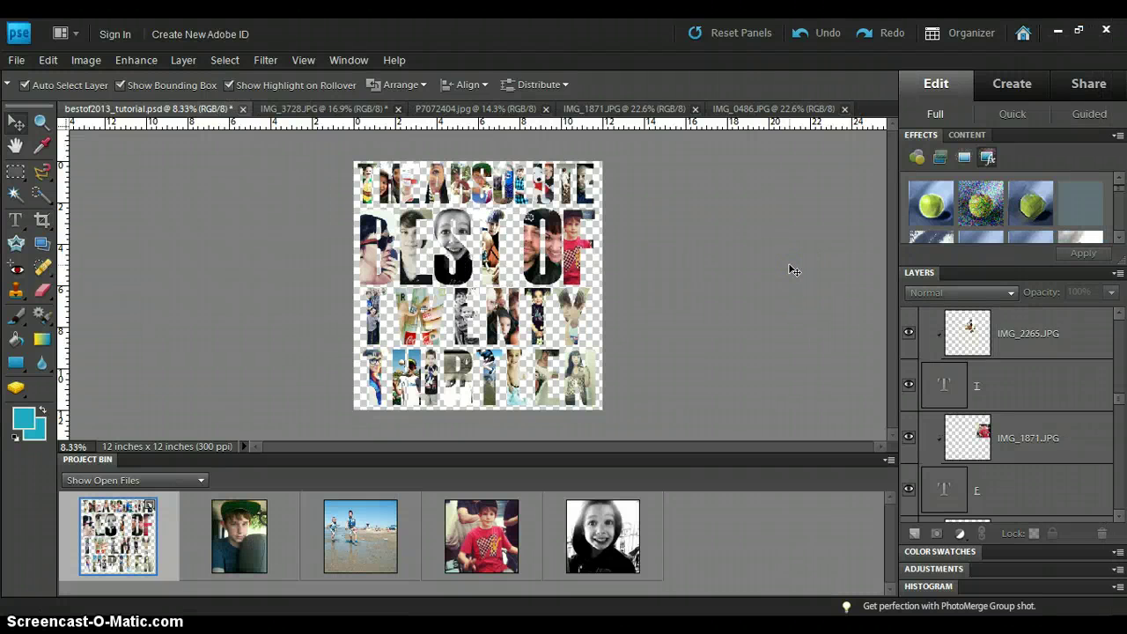